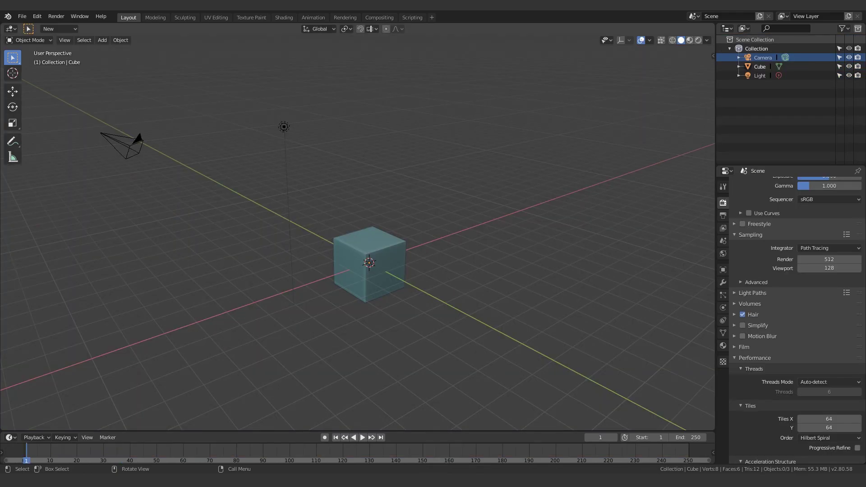
Flatten the cube into a low slab by scaling it along Z in Edit Mode.
middle_drag(216, 297, 377, 271)
scroll(424, 257, up, 3)
key(Tab)
key(s)
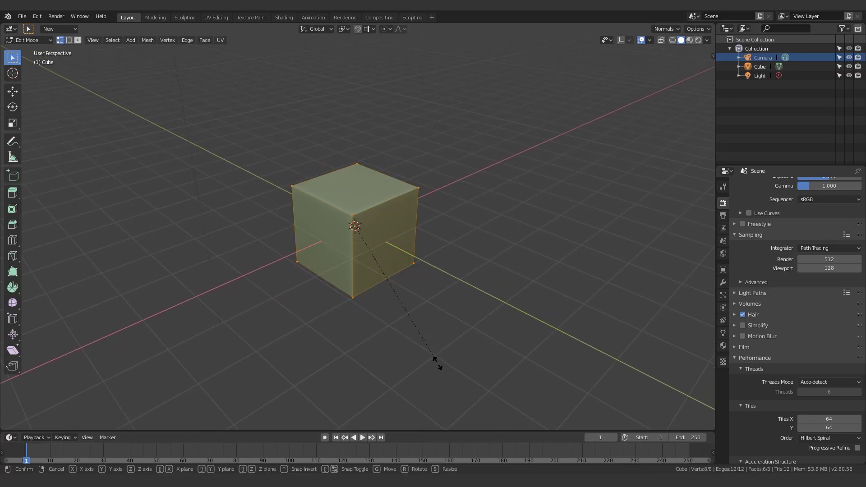
key(z)
click(392, 261)
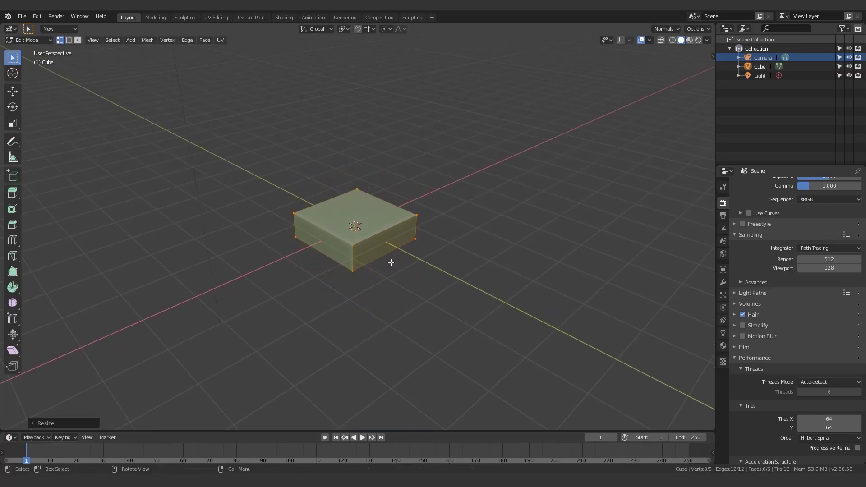
mouse_move(392, 258)
middle_down()
mouse_move(378, 263)
mouse_move(394, 252)
middle_up()
key(Tab)
scroll(396, 256, up, 2)
Add two centred crossing edge loops that divide the slab into four quarters.
key(Tab)
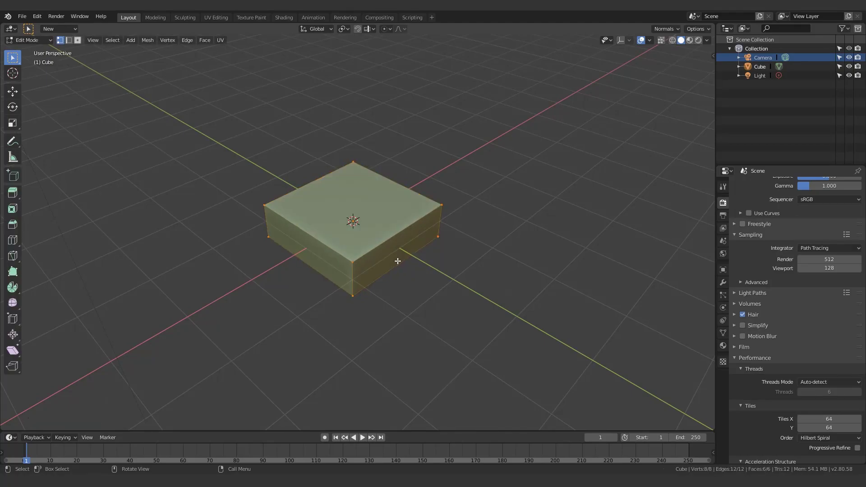
key(ctrl+r)
click(379, 276)
right_click(293, 303)
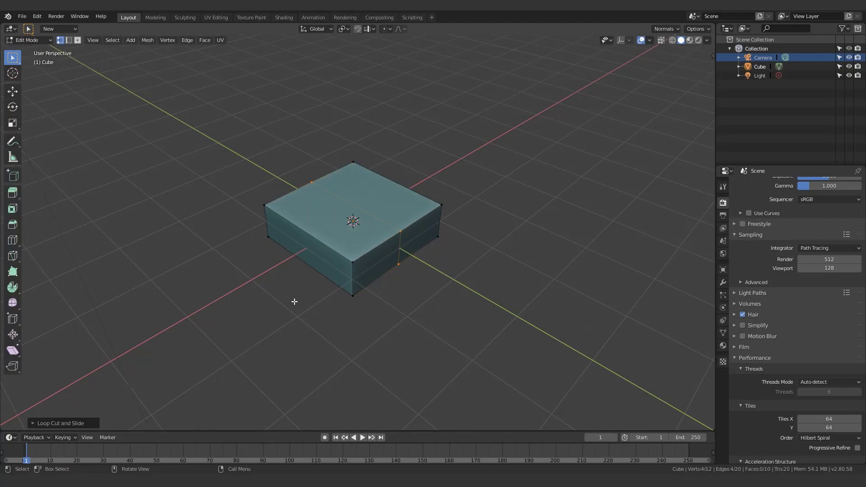
key(ctrl+r)
click(289, 246)
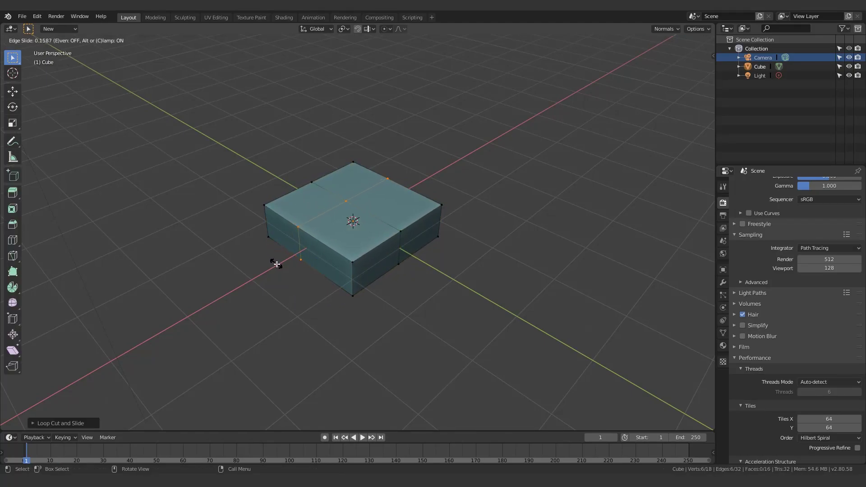
click(277, 264)
mouse_move(303, 288)
middle_down()
mouse_move(350, 224)
mouse_move(343, 272)
middle_up()
In wireframe, select the four corner edges and scale them outward into star points.
key(z)
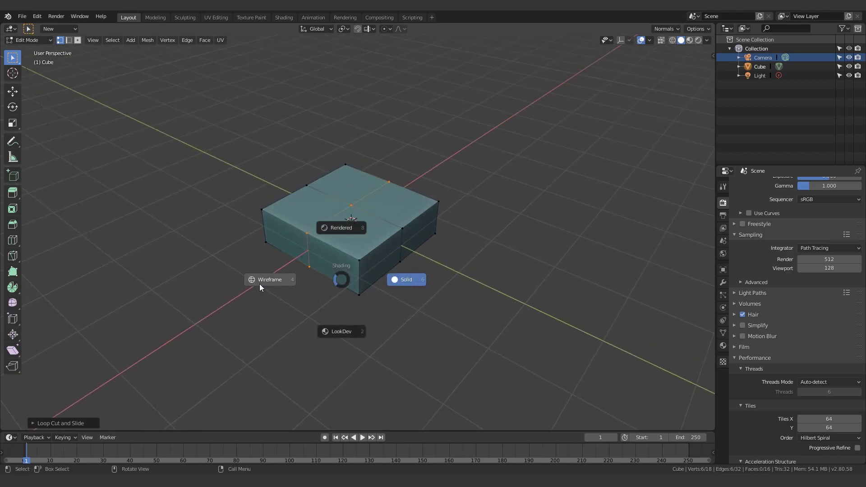
click(260, 286)
mouse_move(348, 251)
mouse_down()
mouse_move(373, 317)
mouse_move(364, 276)
mouse_up()
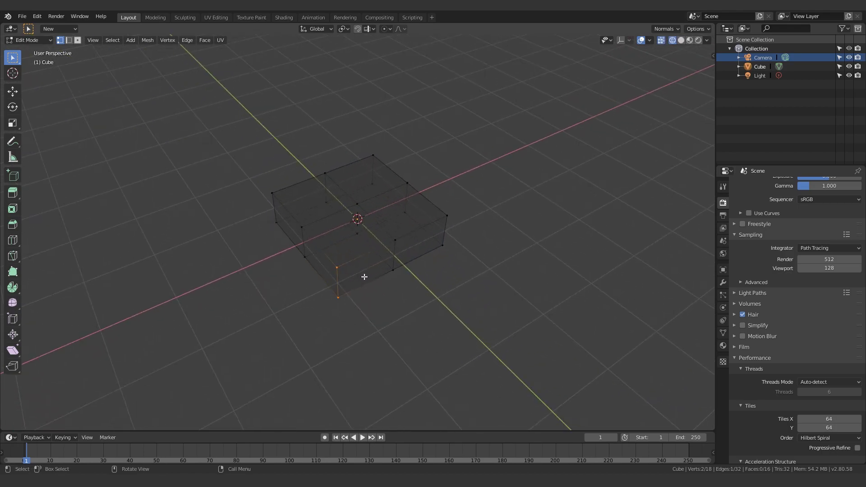
shift+drag(426, 279, 483, 202)
shift+drag(354, 143, 382, 195)
shift+drag(246, 244, 288, 186)
middle_drag(282, 180, 317, 195)
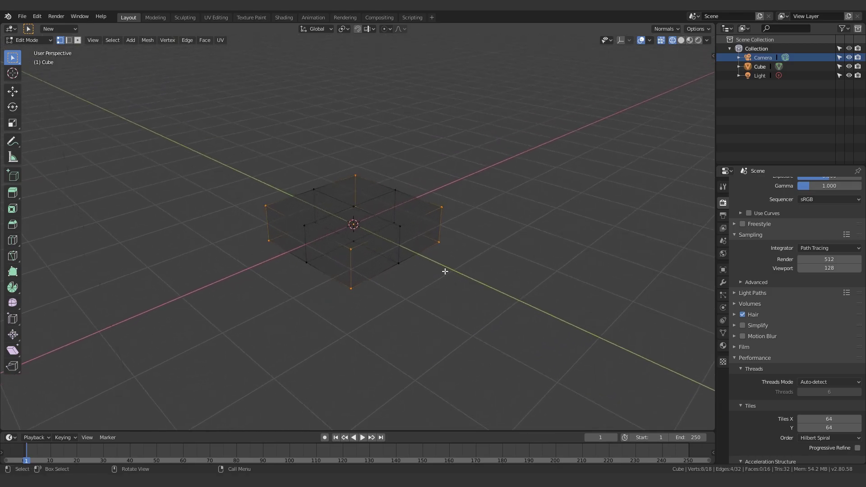
middle_drag(380, 216, 444, 309)
key(s)
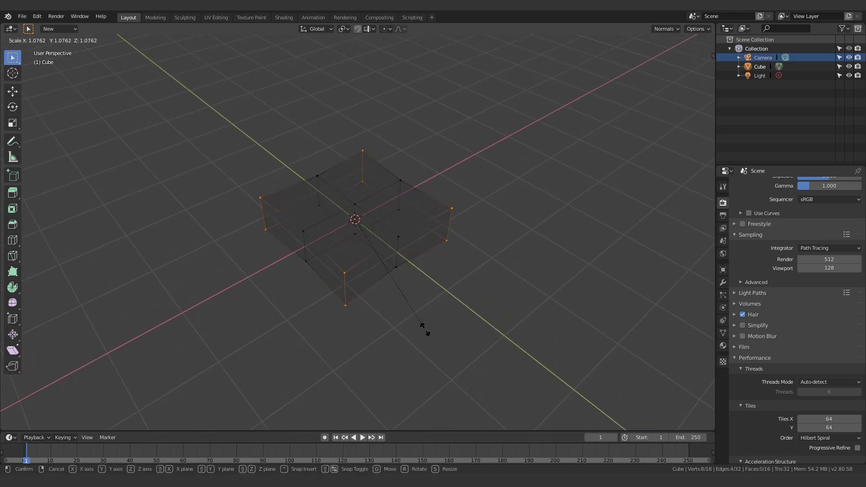
click(445, 347)
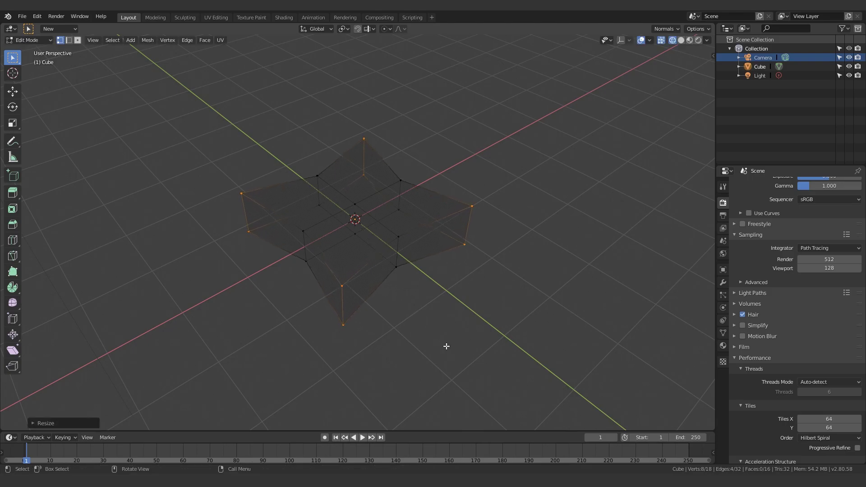
Back in solid shading, flatten the star mesh along Z and return to Object Mode.
key(z)
click(464, 320)
mouse_move(464, 320)
middle_down()
mouse_move(472, 301)
mouse_move(469, 315)
mouse_move(381, 315)
mouse_move(437, 311)
mouse_move(432, 374)
middle_up()
key(s)
key(z)
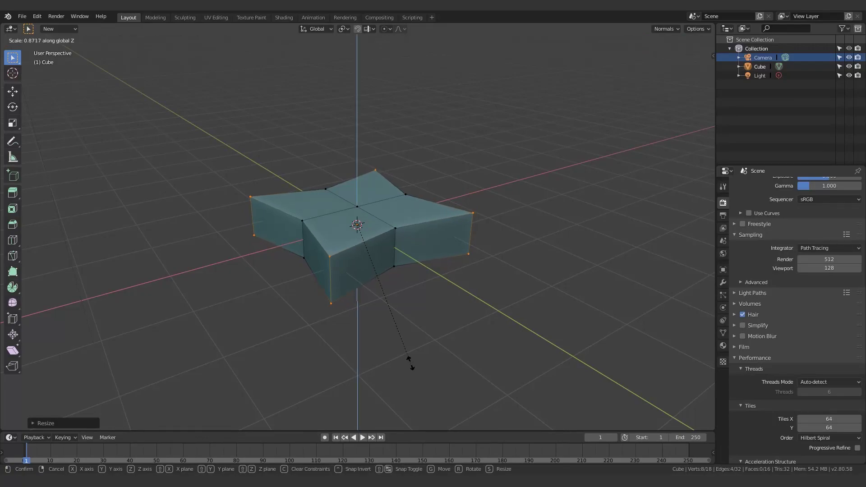
click(374, 261)
middle_drag(386, 282, 372, 269)
key(Tab)
Add a Force-type force field at the centre of the star mesh.
key(shift+a)
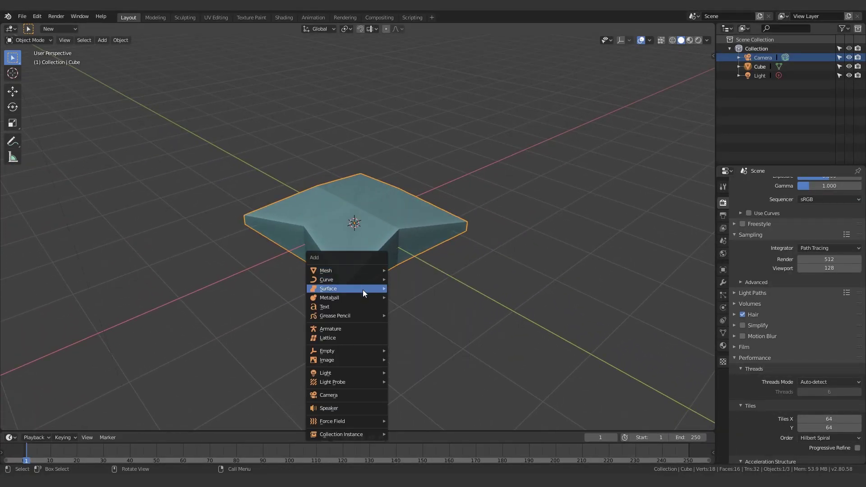
mouse_move(355, 420)
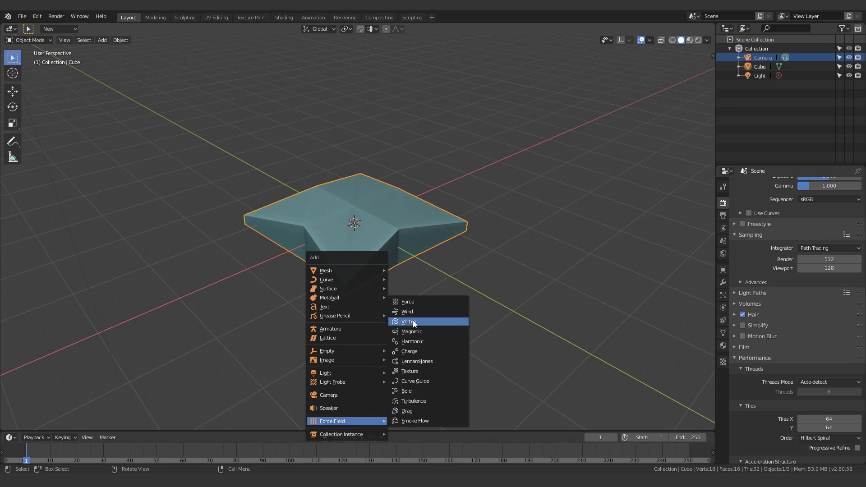
click(416, 301)
middle_drag(416, 276, 410, 252)
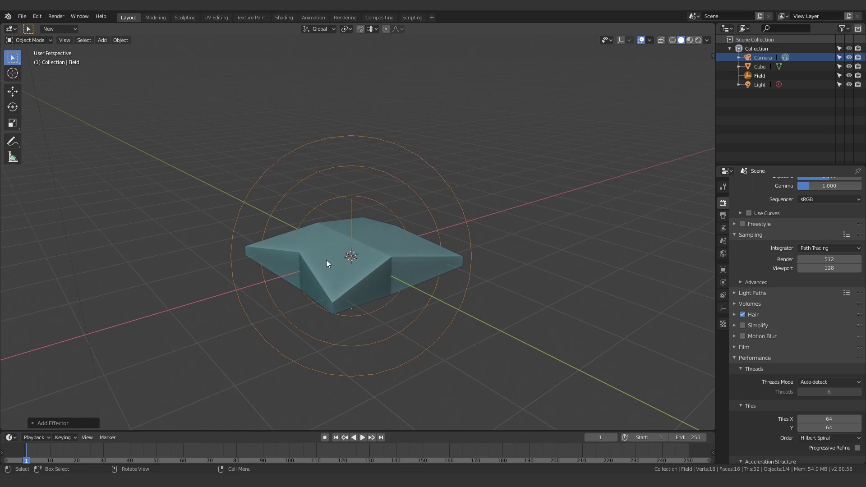
Set the Field object's physics Strength to 100.
click(437, 323)
click(467, 286)
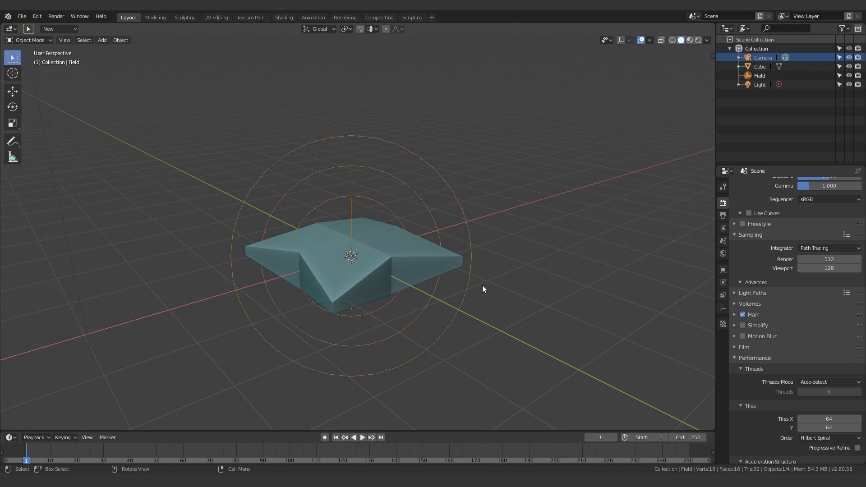
click(726, 283)
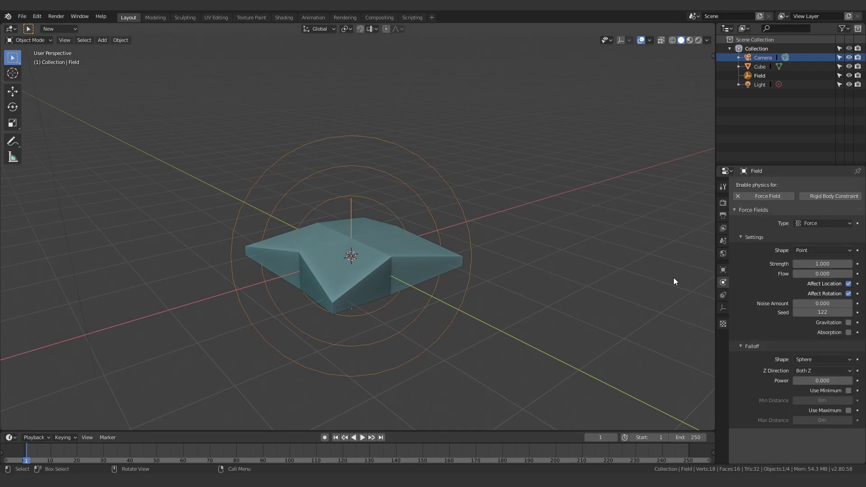
click(814, 266)
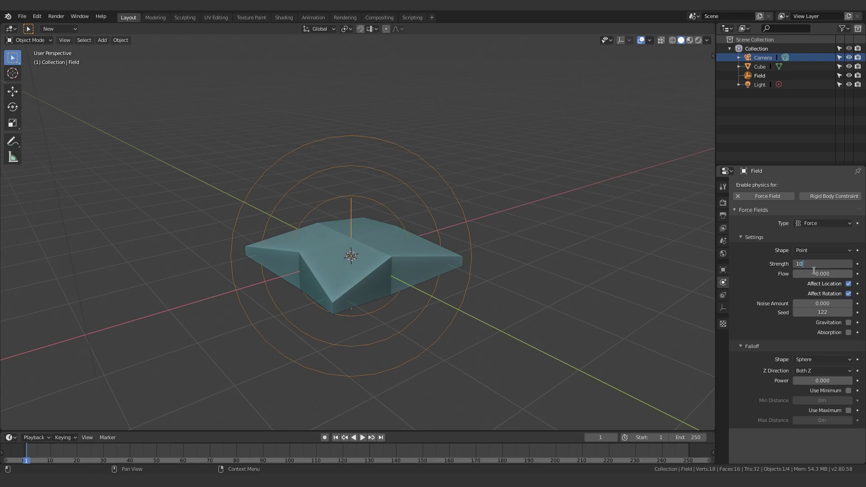
key(Return)
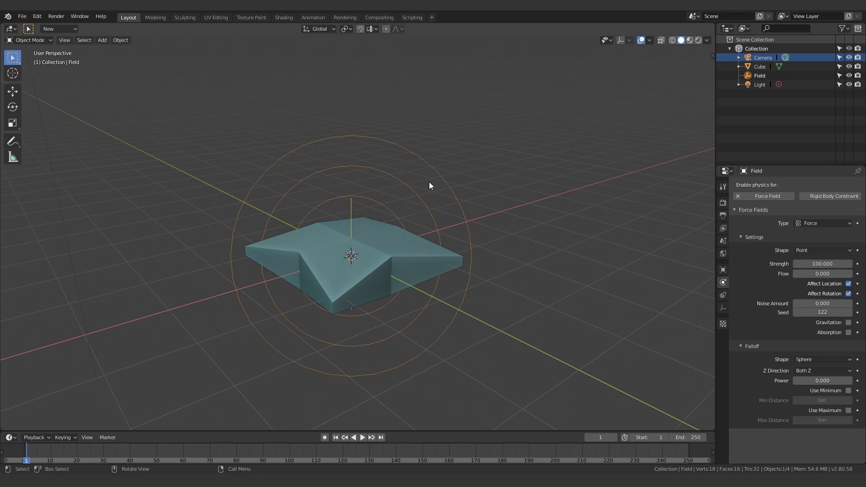
Give the star mesh Cloth physics and test-play the simulation, then rewind.
click(331, 294)
middle_drag(409, 272, 445, 266)
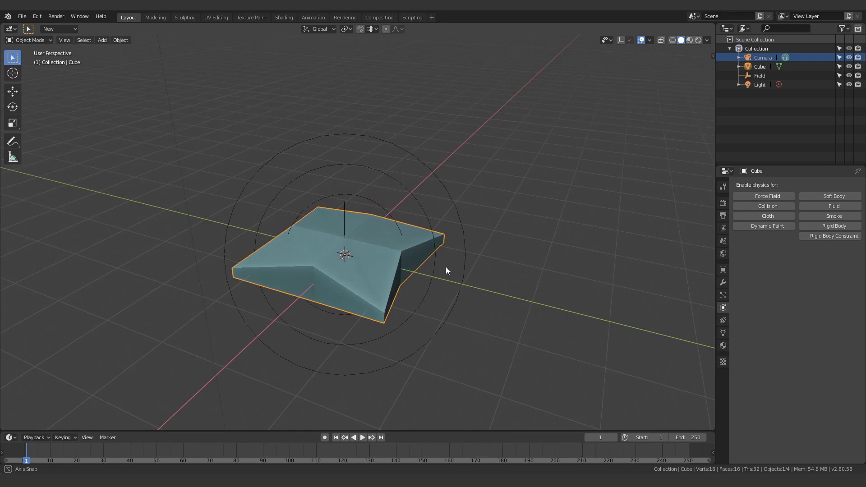
middle_drag(364, 277, 361, 282)
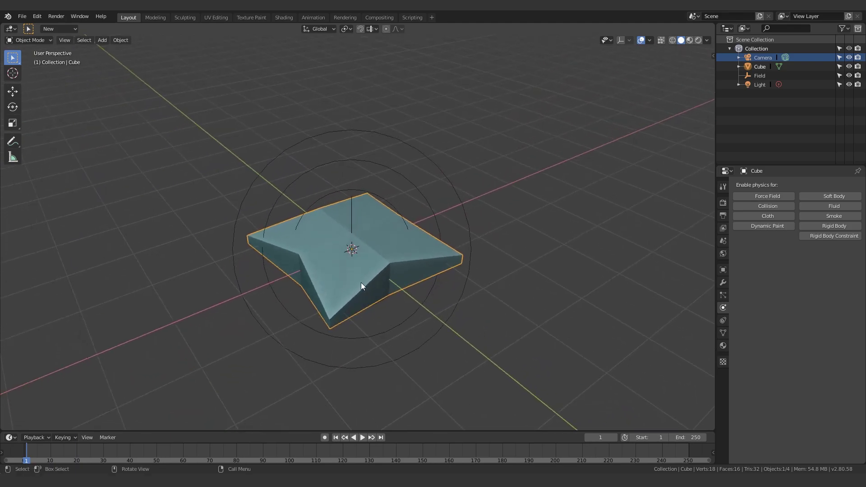
click(778, 218)
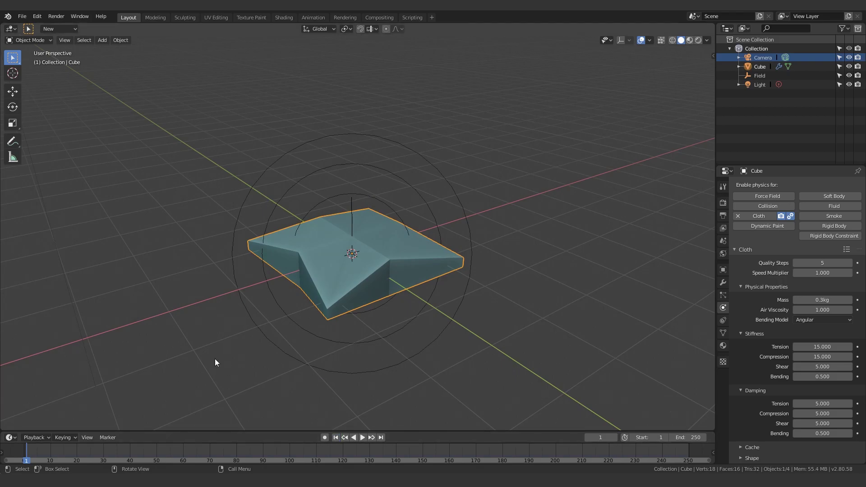
key(space)
key(space)
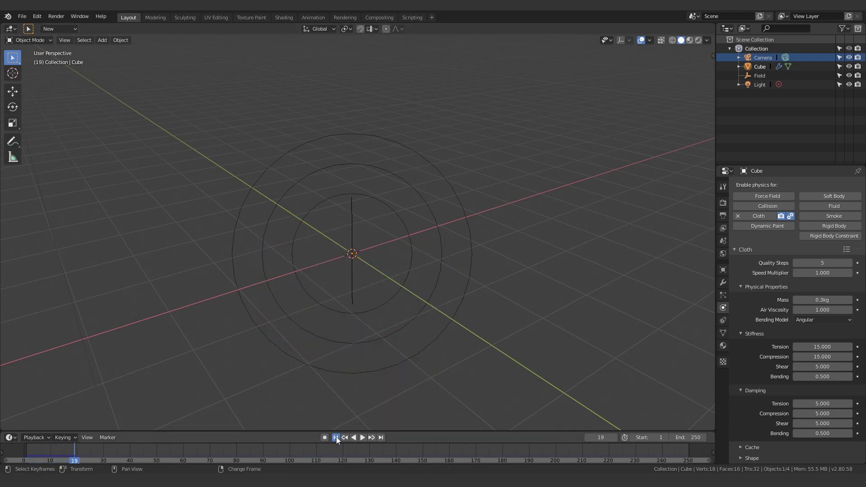
click(336, 437)
Set the cloth's Gravity field weight to 0 and play to watch it lift.
scroll(775, 366, down, 2)
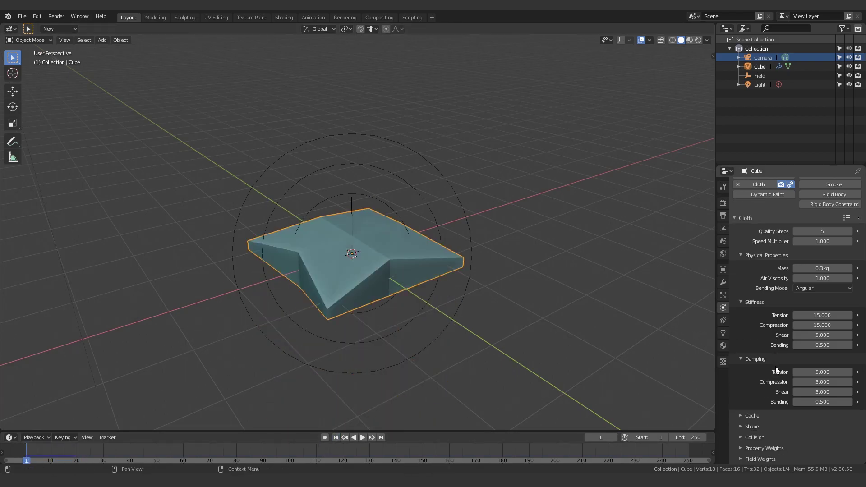
click(744, 460)
scroll(767, 433, down, 6)
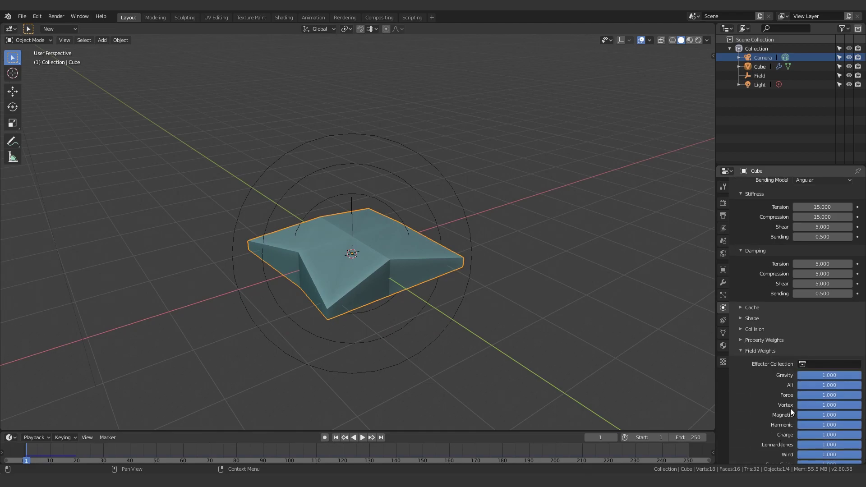
click(808, 374)
click(551, 216)
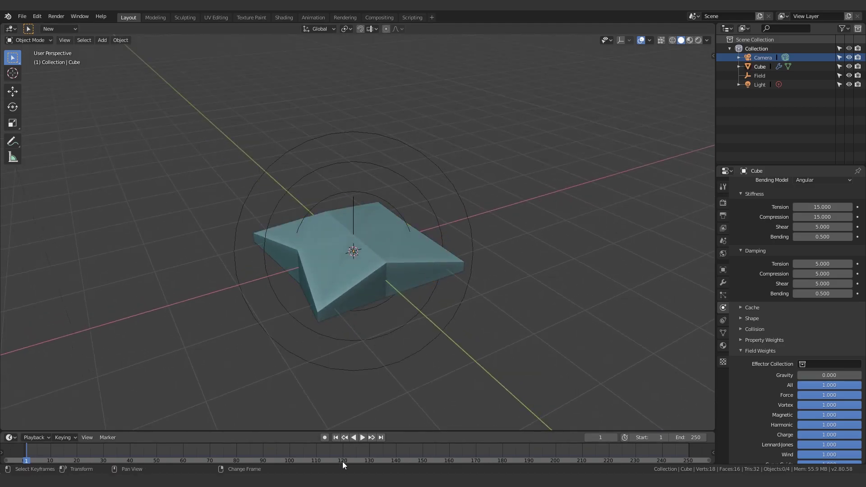
middle_drag(372, 376, 393, 353)
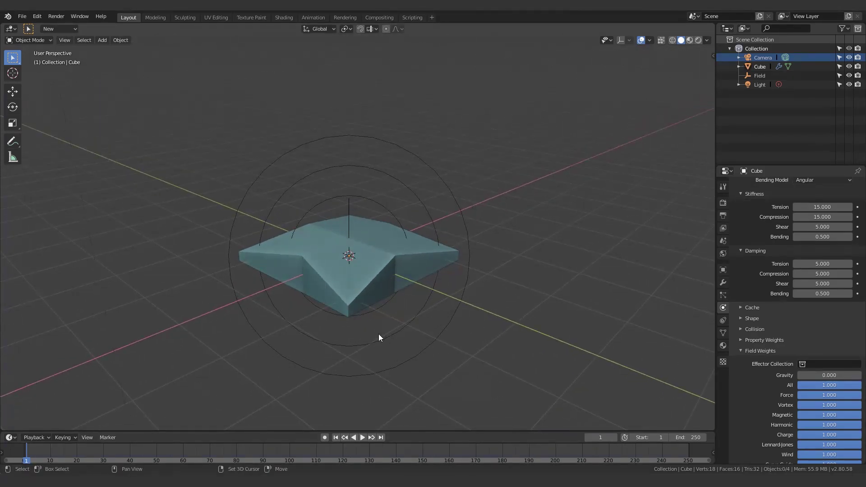
key(space)
middle_drag(391, 319, 332, 438)
key(space)
Rewind, reselect the cloth mesh and replay the simulation from frame 1.
click(334, 437)
middle_drag(340, 404, 417, 285)
click(408, 281)
key(space)
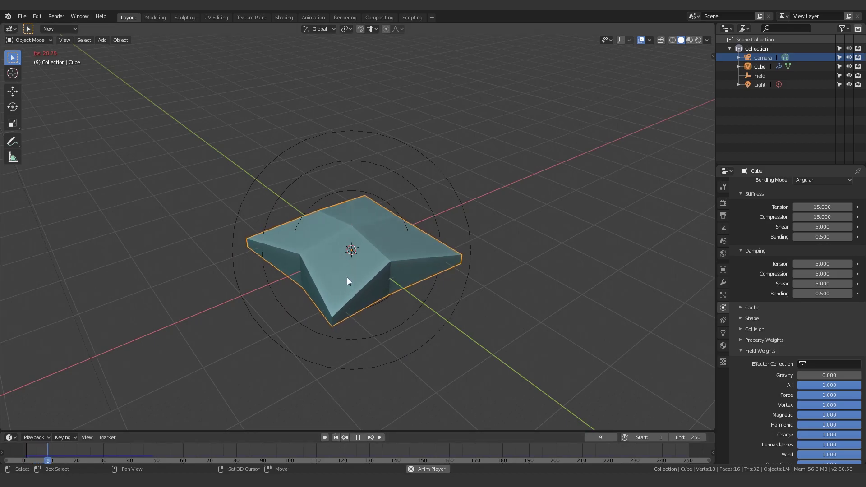
click(335, 438)
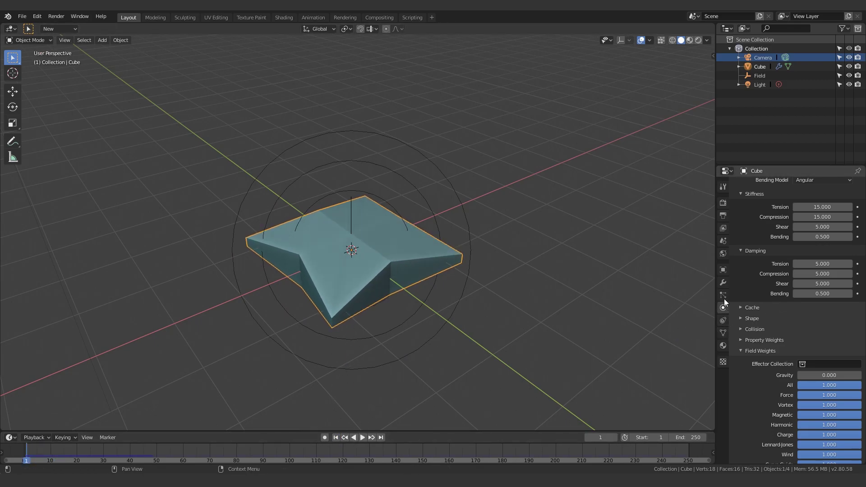
Try a Subdivision Surface modifier on the slab, then remove it.
click(723, 282)
click(748, 185)
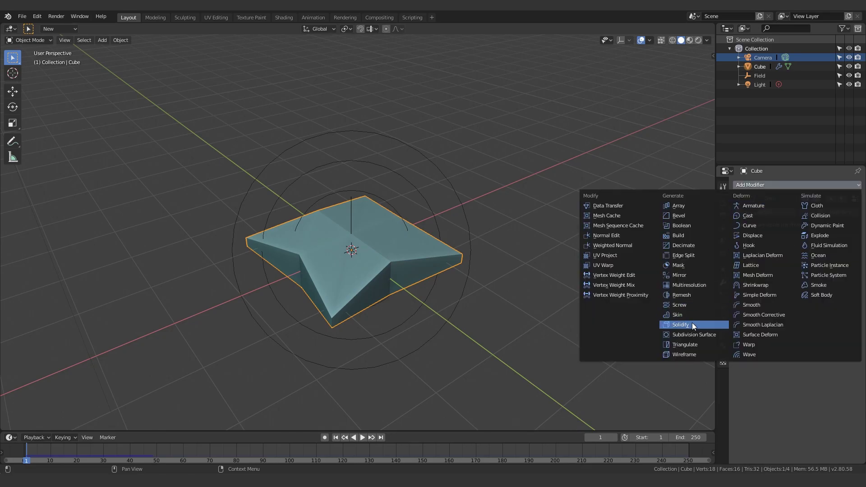
click(692, 334)
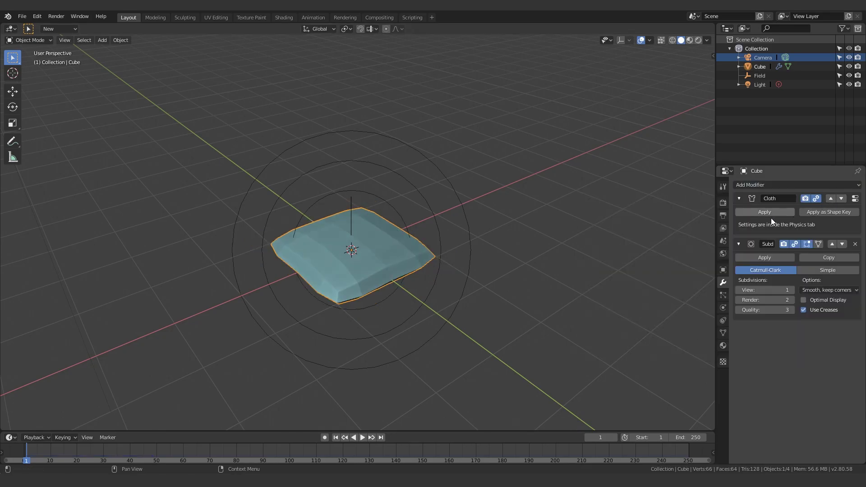
middle_drag(541, 252, 280, 292)
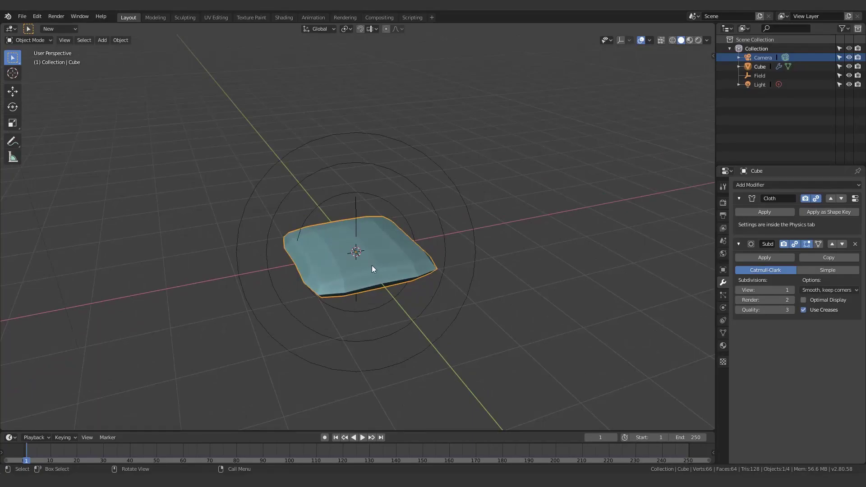
mouse_move(353, 280)
middle_down()
mouse_move(404, 264)
mouse_move(367, 276)
middle_up()
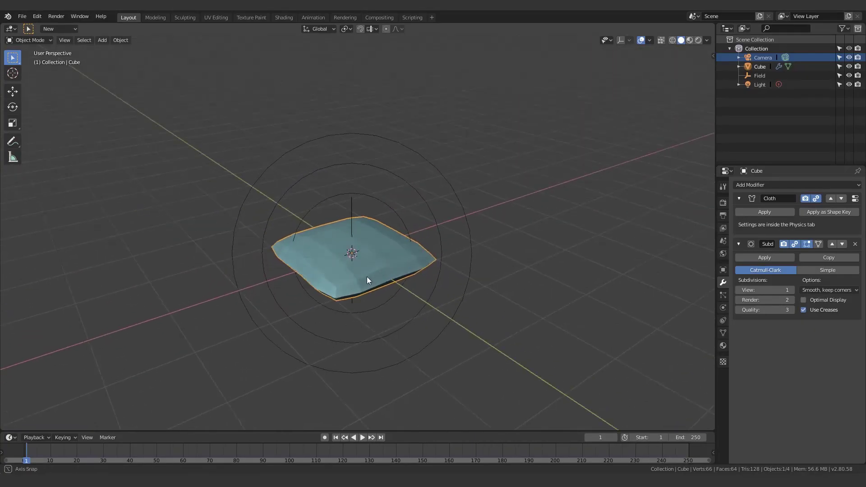
click(783, 186)
click(783, 185)
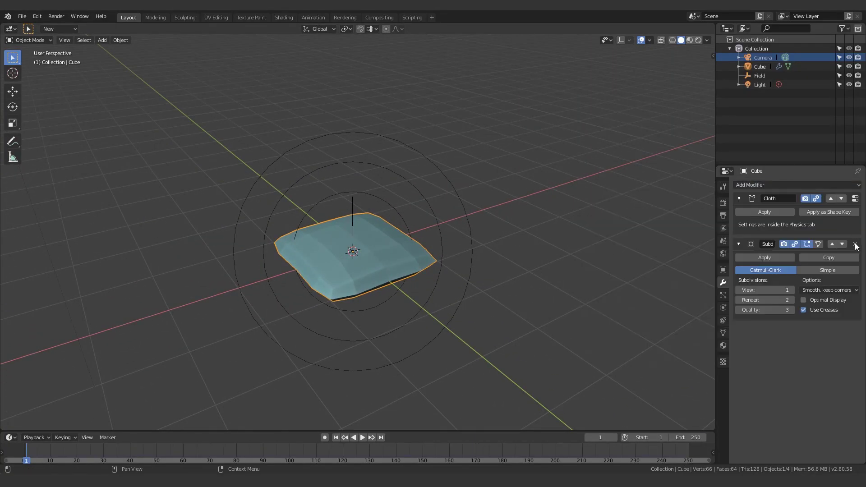
click(854, 244)
Add Bevel and Subdivision Surface modifiers, ordering Bevel first and Cloth last.
click(778, 183)
click(678, 215)
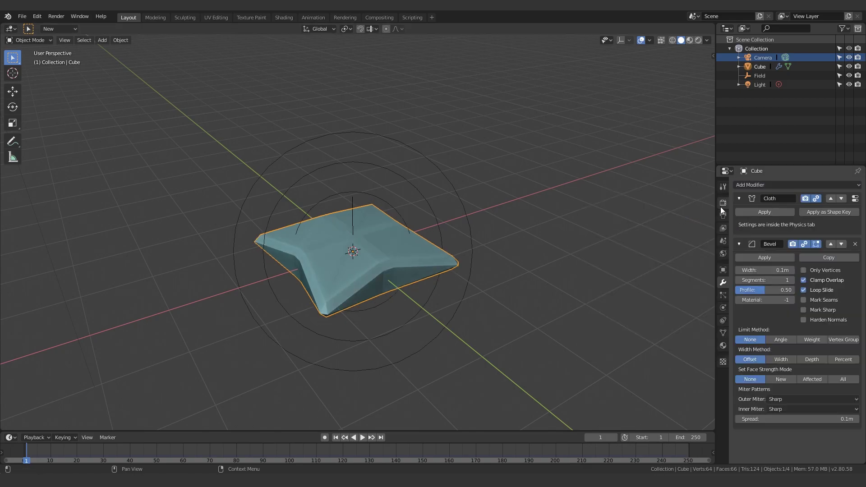
click(767, 185)
click(688, 335)
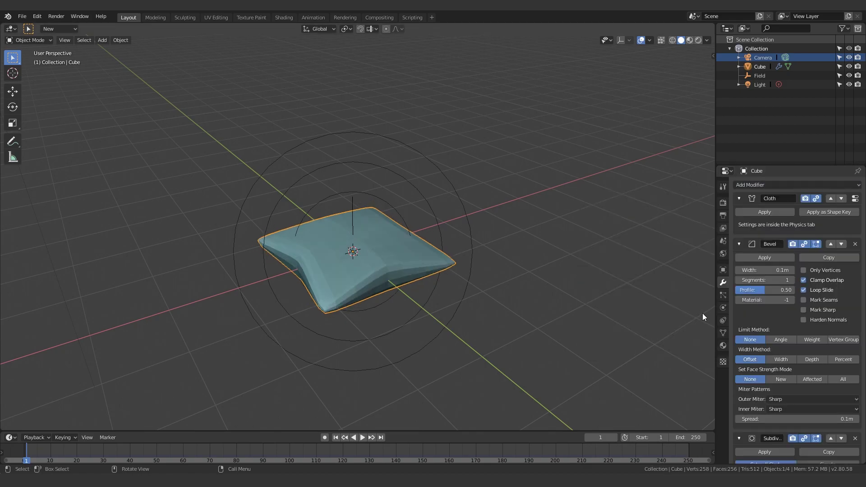
click(830, 243)
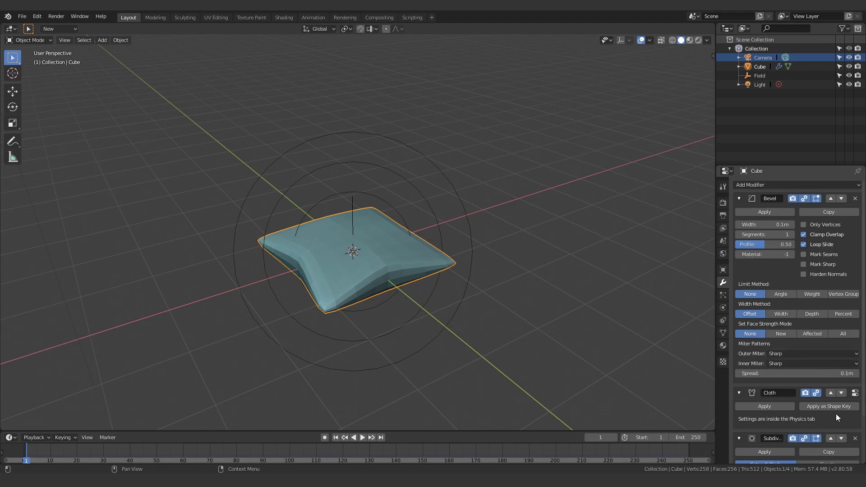
click(841, 393)
scroll(799, 422, down, 3)
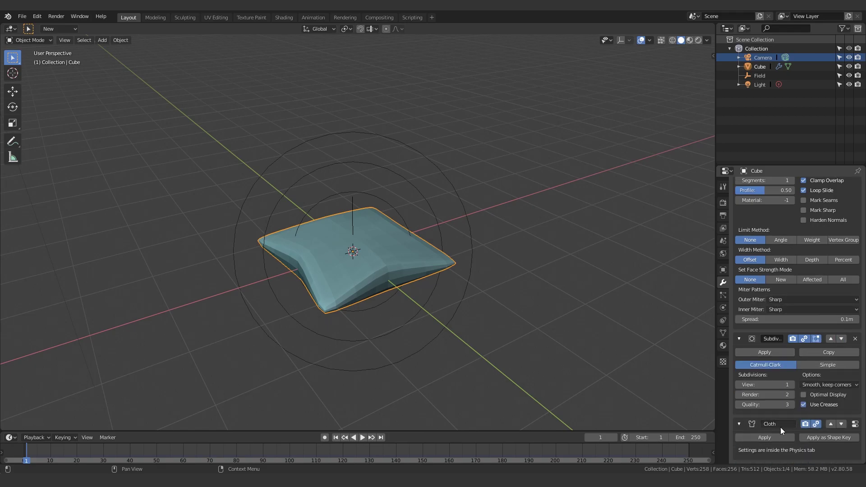
middle_drag(527, 340, 366, 378)
scroll(379, 291, up, 4)
scroll(379, 291, down, 3)
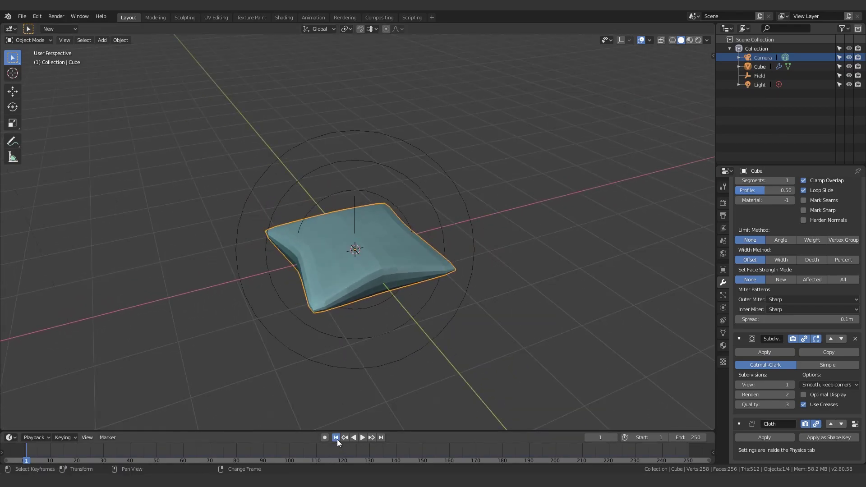
Advance the cloth simulation to frame 21.
middle_drag(324, 405, 344, 300)
key(space)
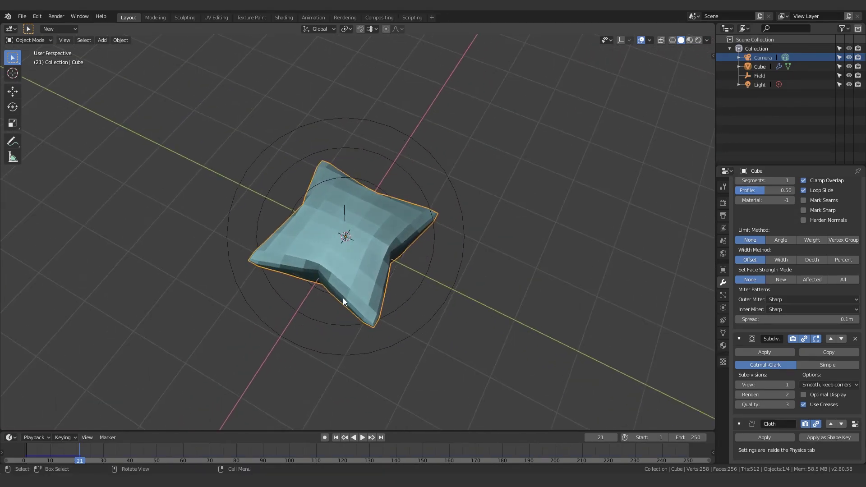
scroll(358, 257, up, 2)
middle_drag(357, 258, 343, 243)
Apply Object > Shade Smooth to the cushion and inspect it from several angles.
click(121, 40)
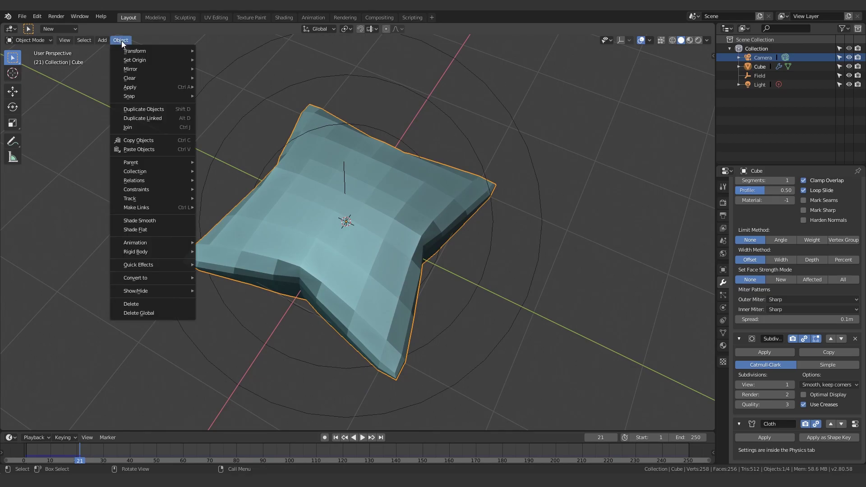
click(150, 220)
middle_drag(263, 267, 282, 233)
mouse_move(299, 290)
middle_down()
mouse_move(358, 263)
mouse_move(299, 293)
middle_up()
middle_drag(564, 331, 437, 332)
middle_drag(335, 302, 378, 287)
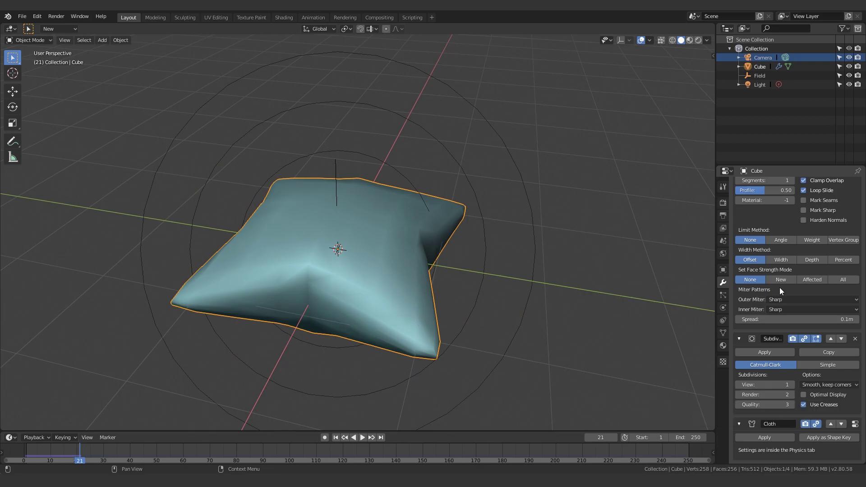
scroll(779, 288, up, 3)
click(776, 186)
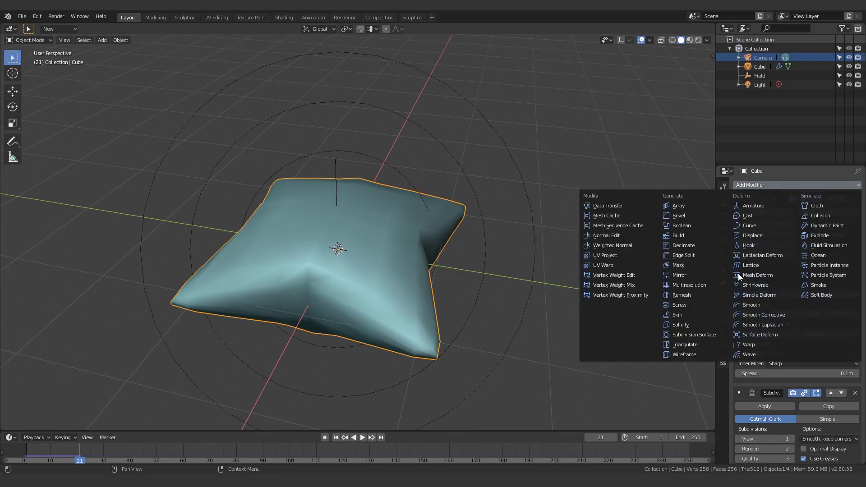
click(700, 335)
scroll(777, 380, down, 5)
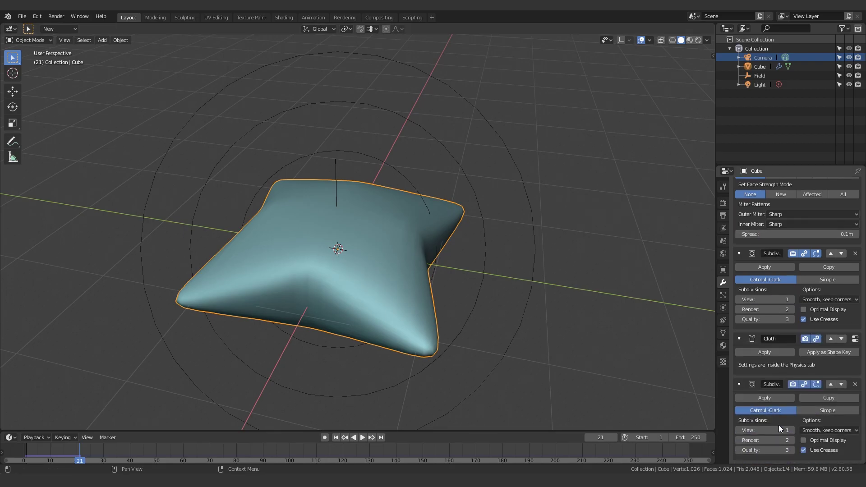
middle_drag(456, 369, 489, 339)
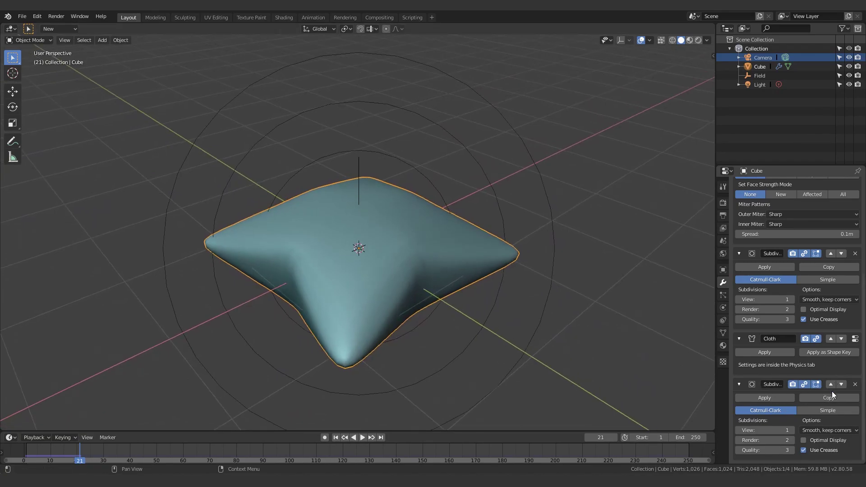
click(855, 384)
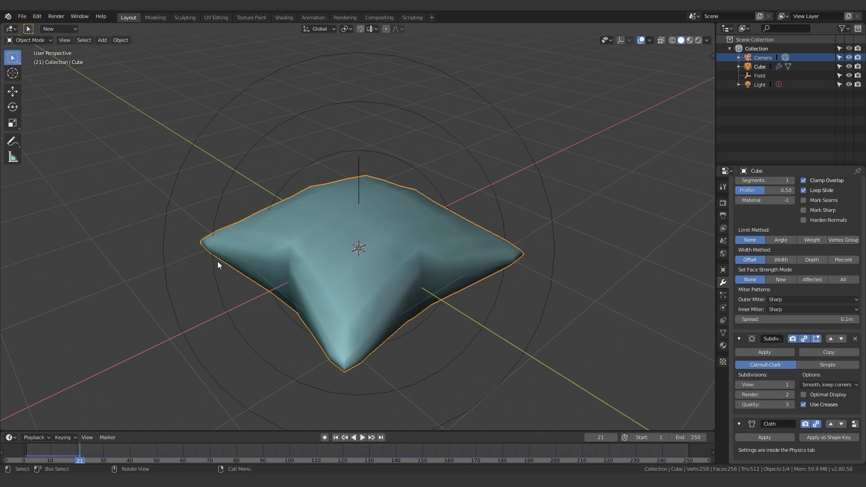
middle_drag(228, 256, 332, 236)
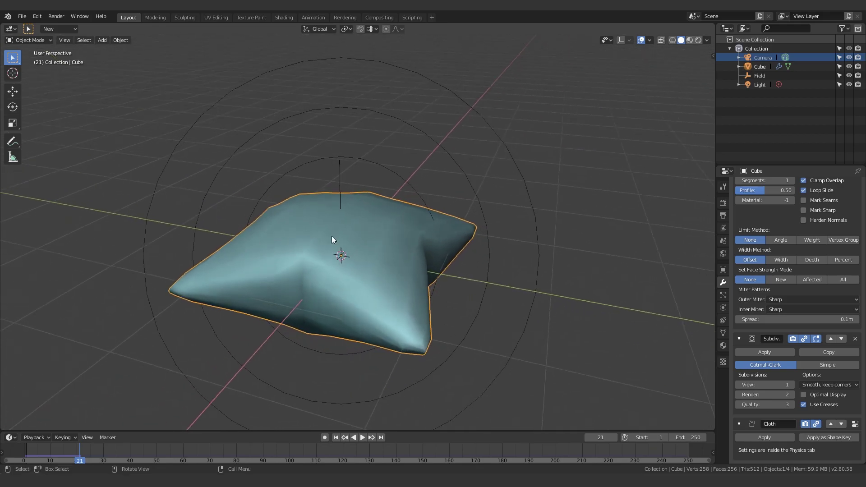
Browse the available formats under File > Export without exporting.
click(24, 16)
mouse_move(79, 186)
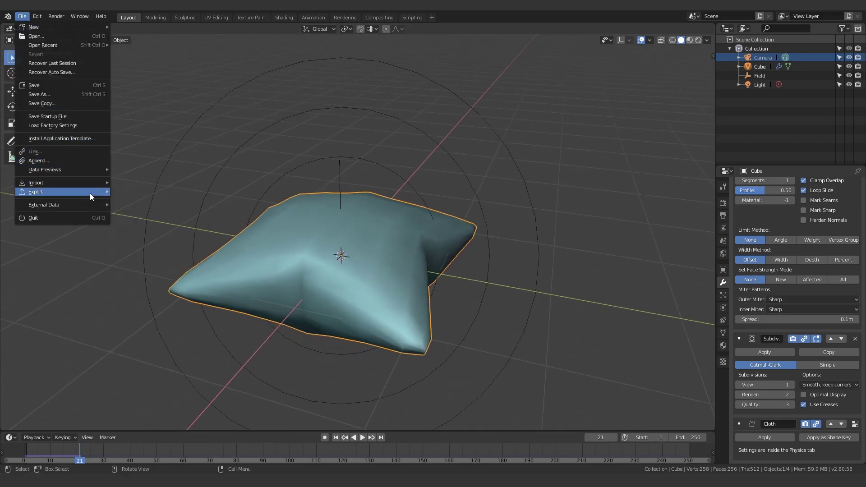
click(21, 16)
mouse_move(86, 193)
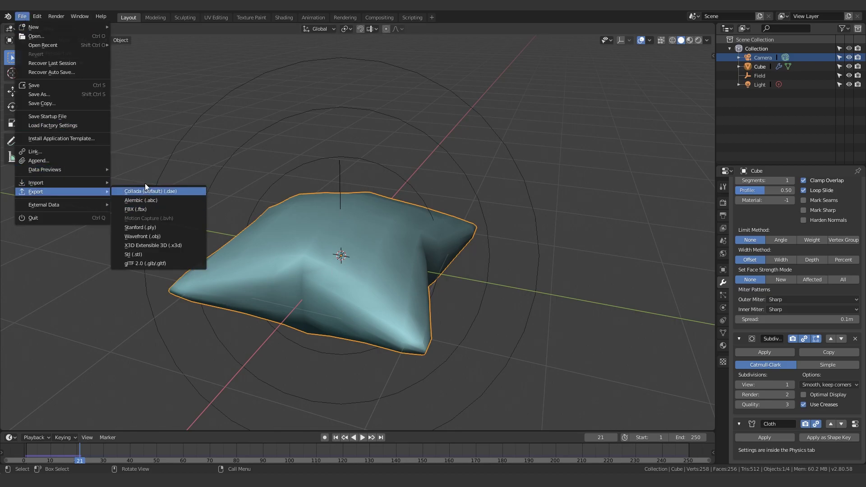
Play the cloth animation from a new view angle.
middle_drag(461, 223, 353, 180)
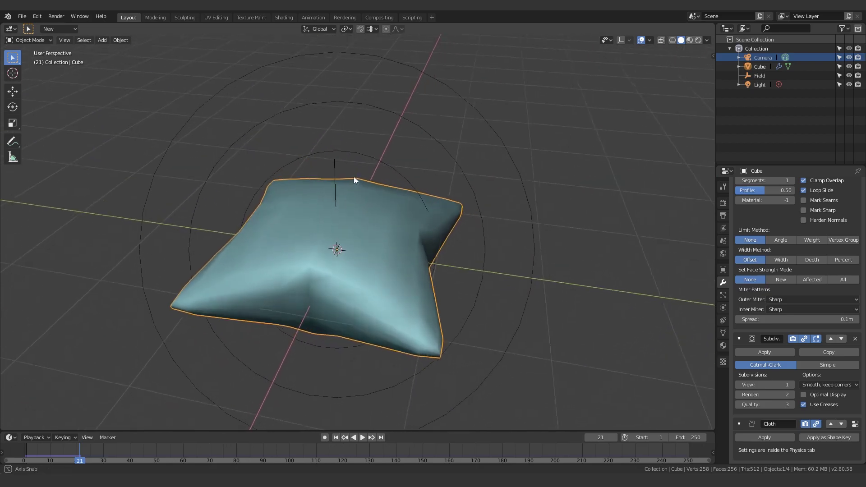
middle_drag(394, 312, 367, 308)
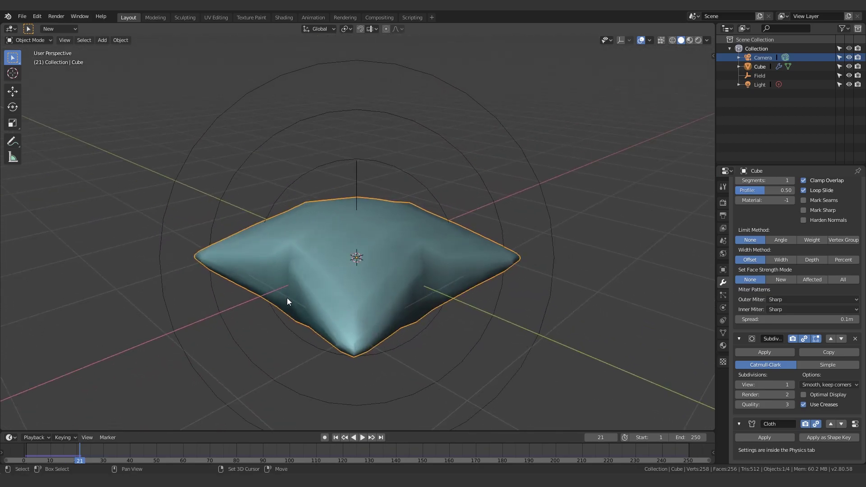
middle_drag(286, 298, 335, 250)
key(space)
key(space)
key(space)
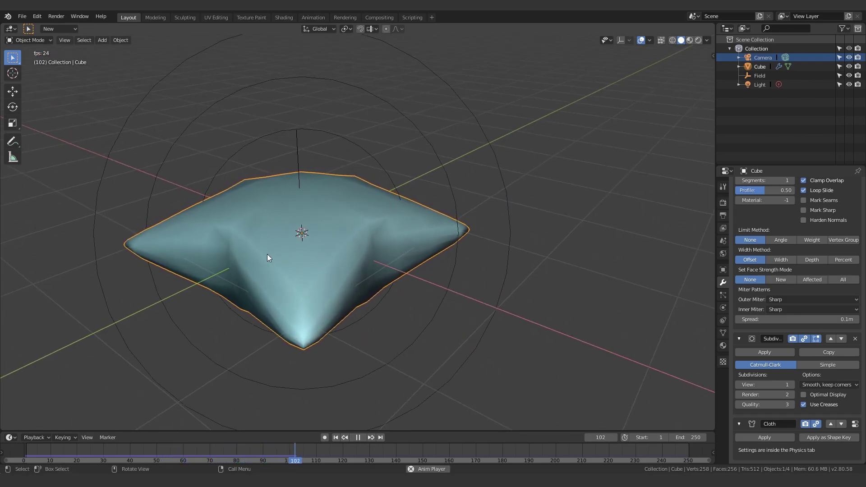
Stop playback, rewind, and raise the Subdivision Surface viewport level to 3.
key(space)
click(336, 437)
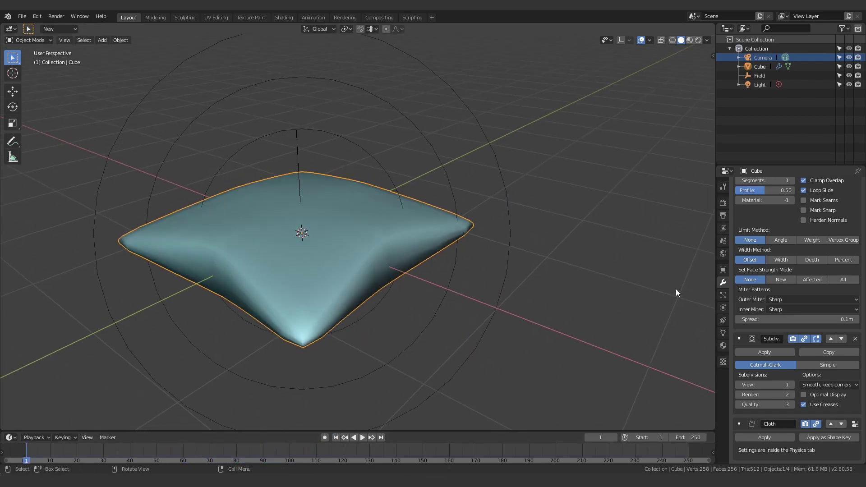
click(791, 384)
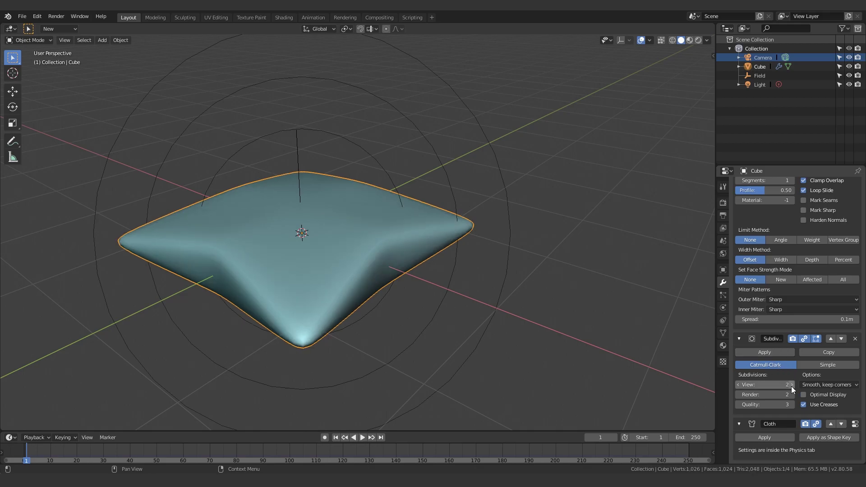
click(791, 384)
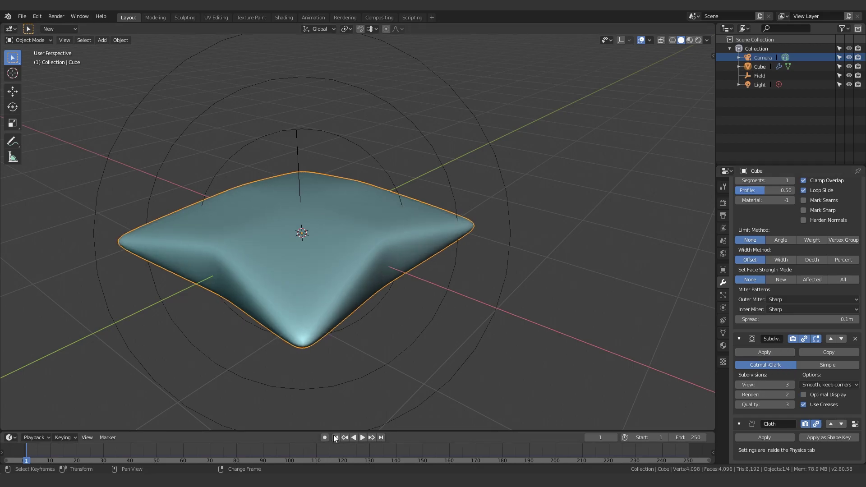
Play the simulation to check the inflating pillow, stopping at frame 82, then rewind.
middle_drag(332, 406, 308, 344)
key(space)
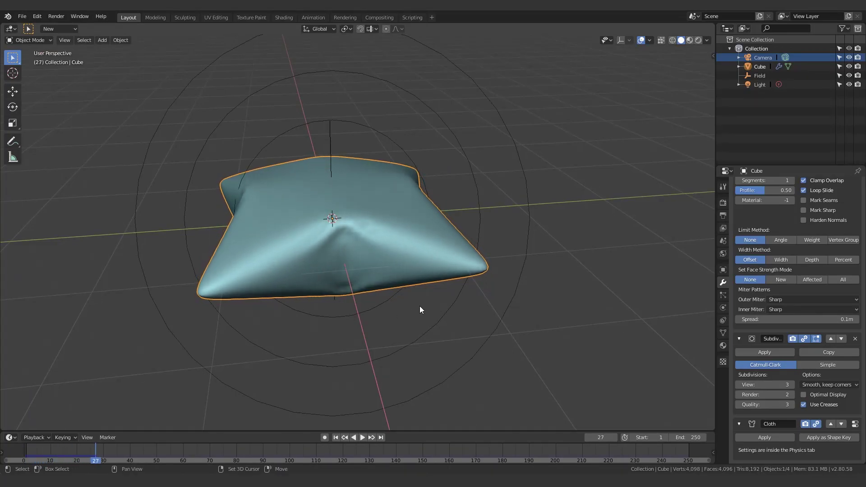
middle_drag(420, 310, 362, 309)
key(space)
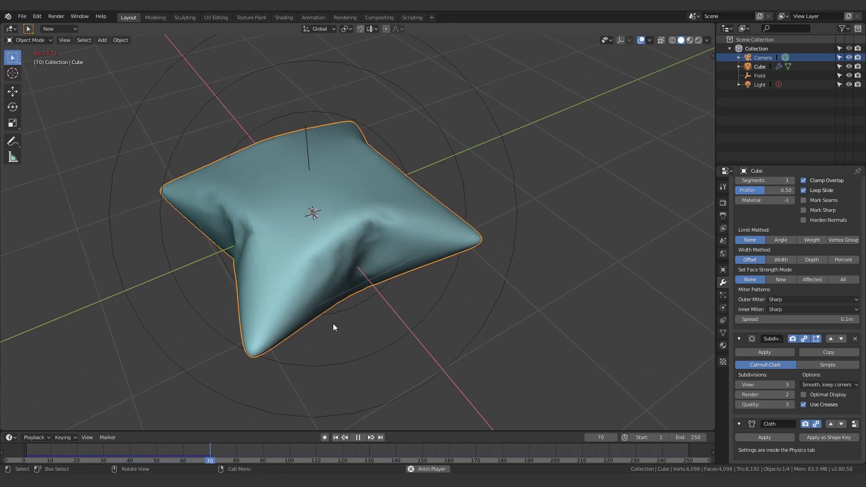
key(space)
middle_drag(335, 315, 408, 279)
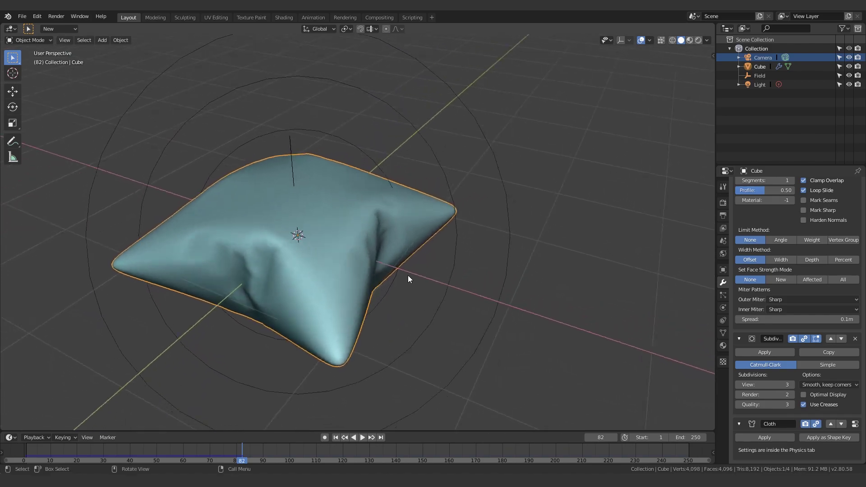
click(336, 437)
Rotate the cube about its vertical axis and test-play the simulation again.
middle_drag(334, 328, 420, 321)
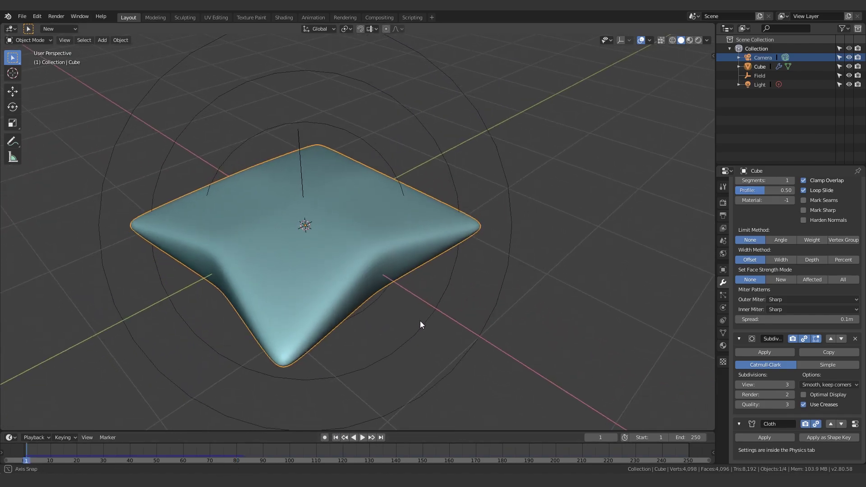
key(r)
key(z)
click(359, 343)
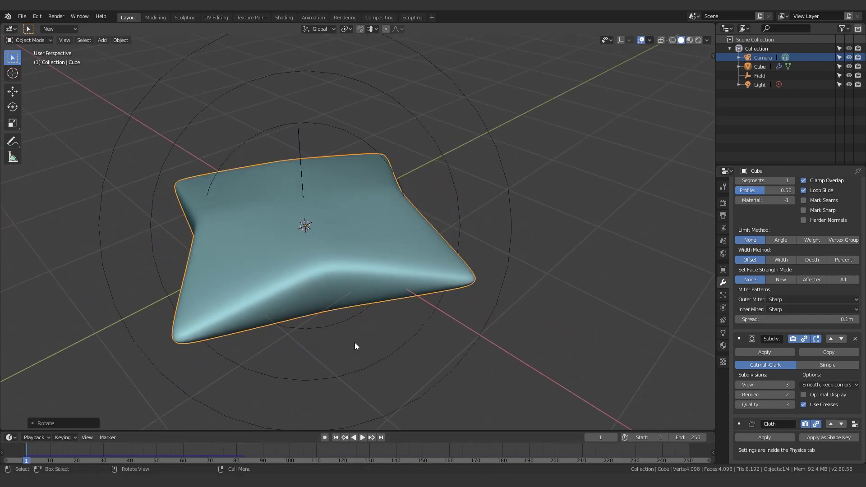
click(372, 406)
key(space)
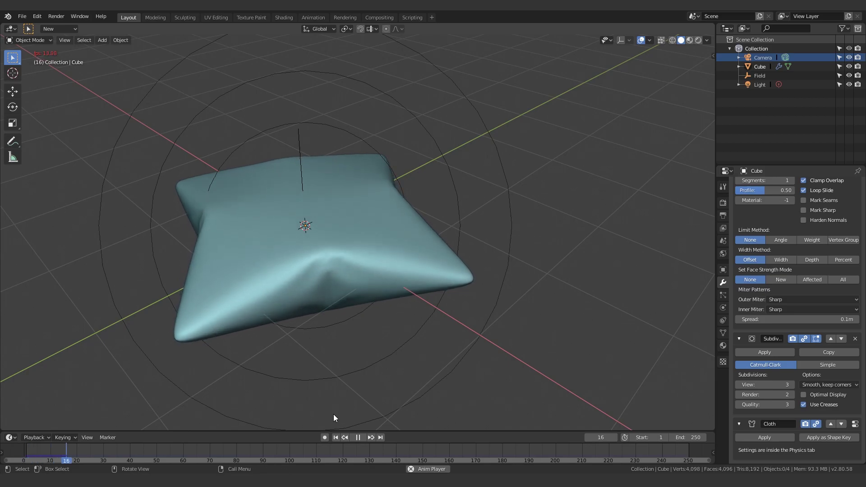
key(Escape)
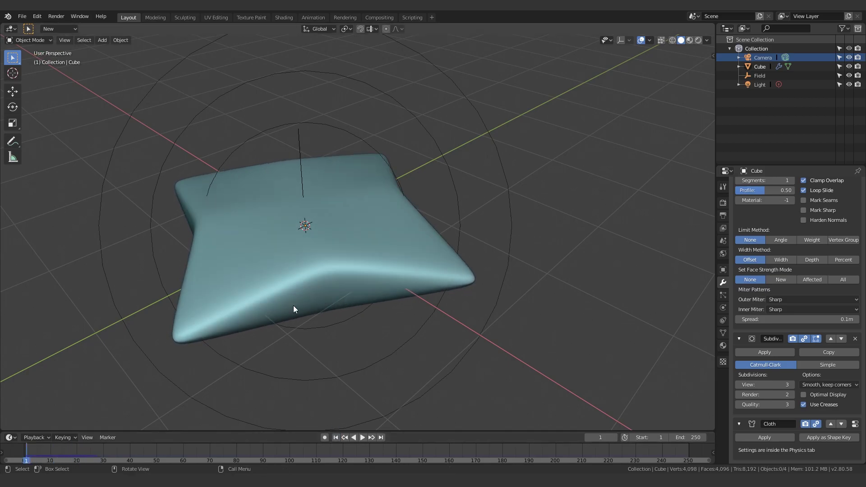
Select the Cube and switch it into Edit Mode, viewing the mesh from above.
click(294, 309)
key(Tab)
middle_drag(303, 197, 311, 316)
Assign the selected cube vertices to a new vertex group, Group.
click(288, 267)
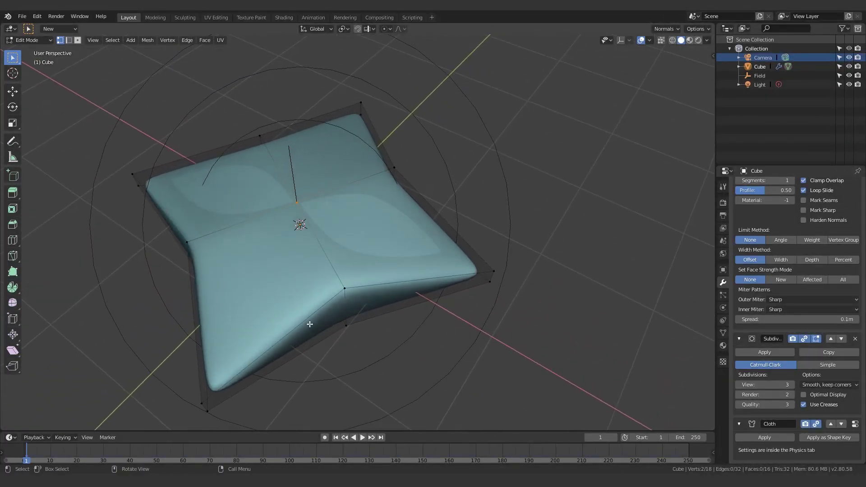
click(723, 333)
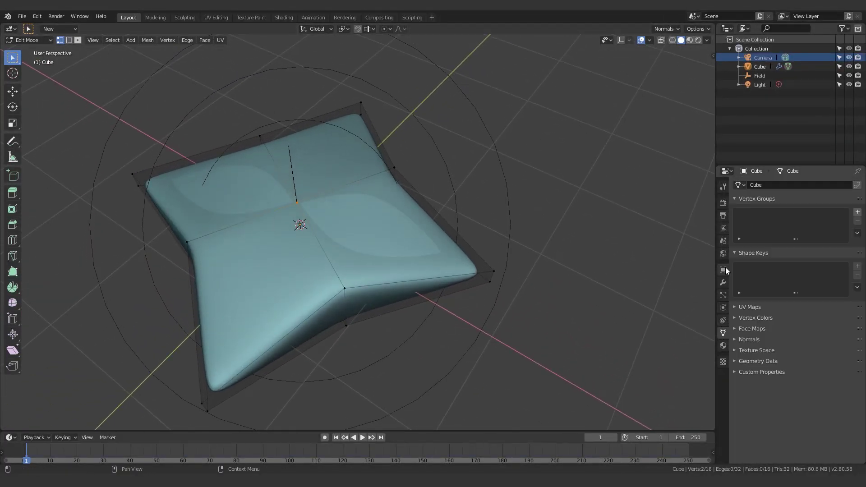
click(857, 211)
click(738, 270)
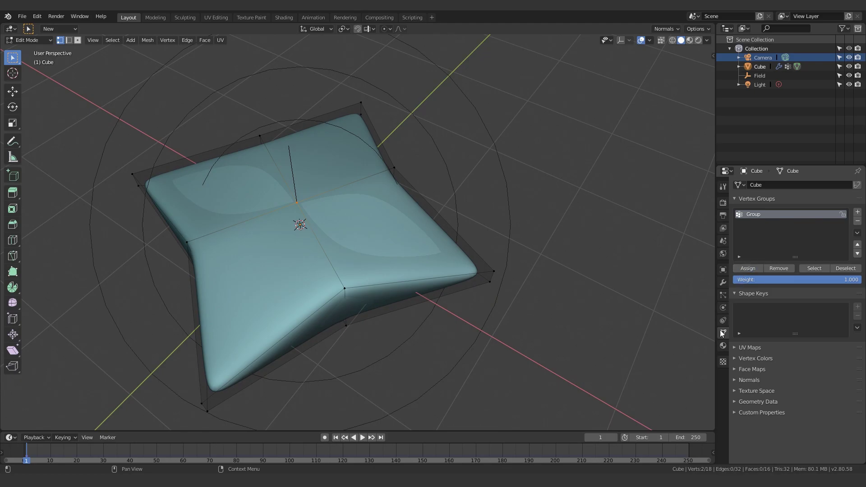
Set the cloth simulation's Shape Pin Group to Group.
click(723, 307)
click(752, 318)
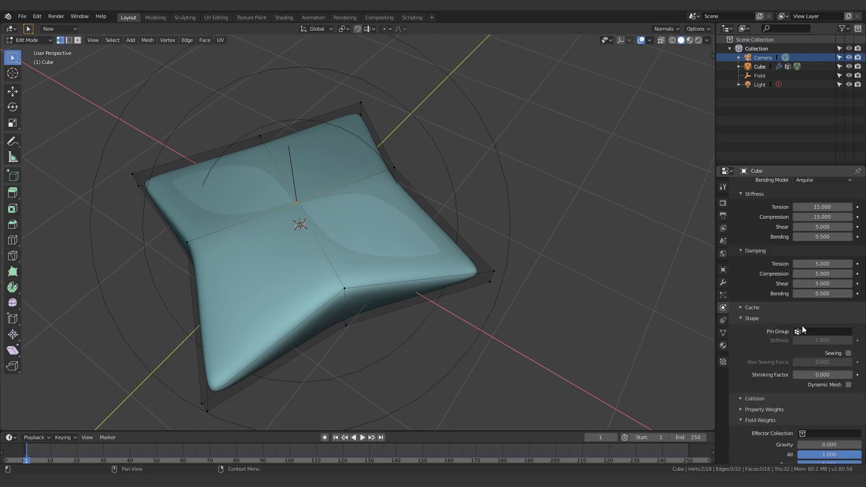
click(802, 331)
click(799, 344)
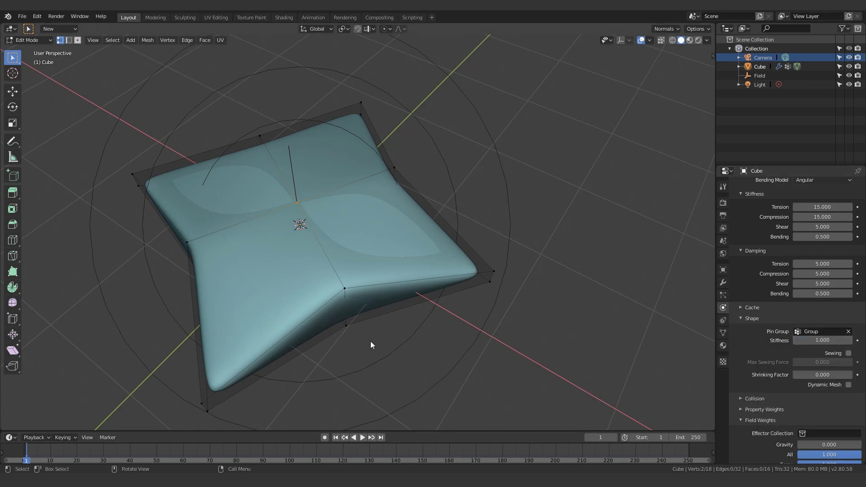
Back in Object Mode, reposition the cube and test-play the cloth inflation.
key(Tab)
key(g)
key(z)
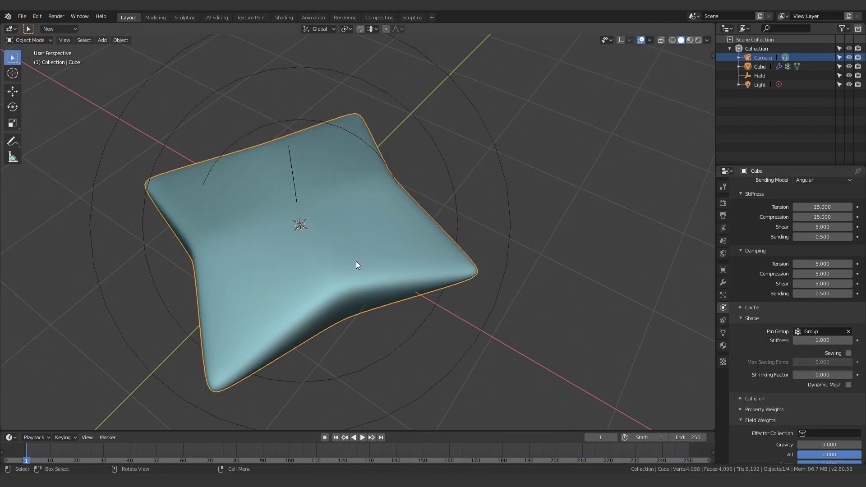
key(z)
key(z)
click(343, 233)
middle_drag(337, 272, 352, 350)
click(362, 437)
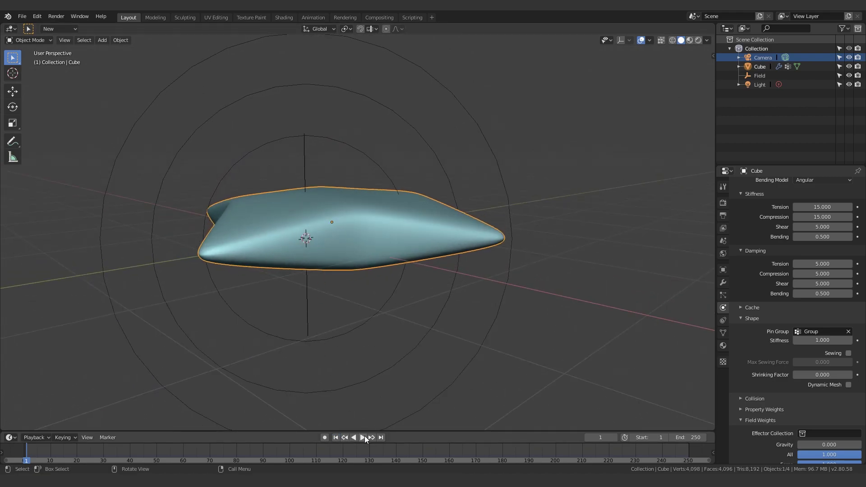
middle_drag(355, 355, 386, 400)
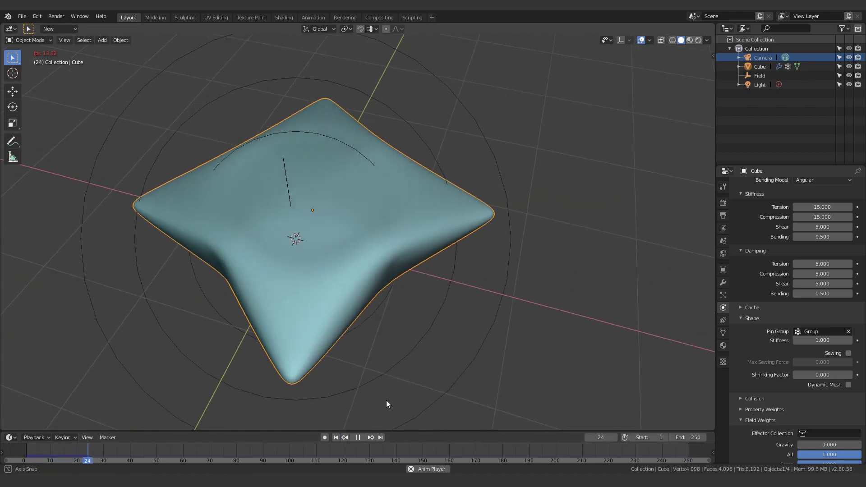
click(356, 437)
middle_drag(370, 365, 338, 274)
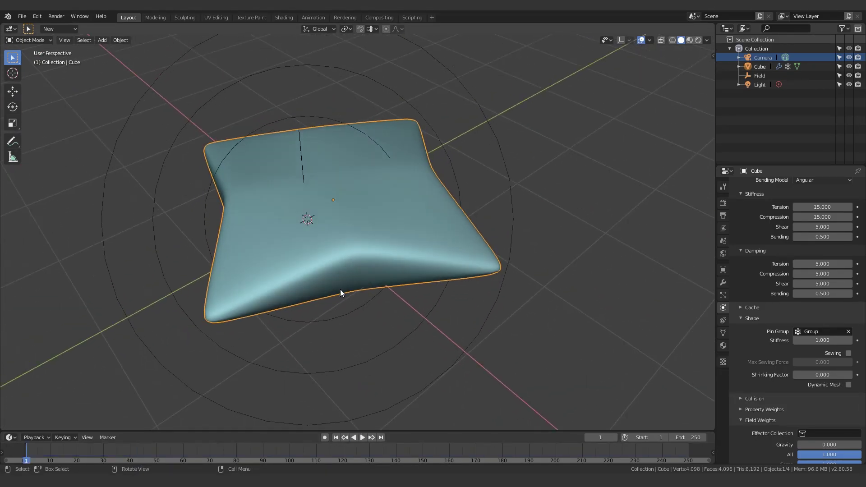
Rewind the simulation to frame 1 and reselect the cube.
key(shift+Left)
click(546, 299)
click(291, 142)
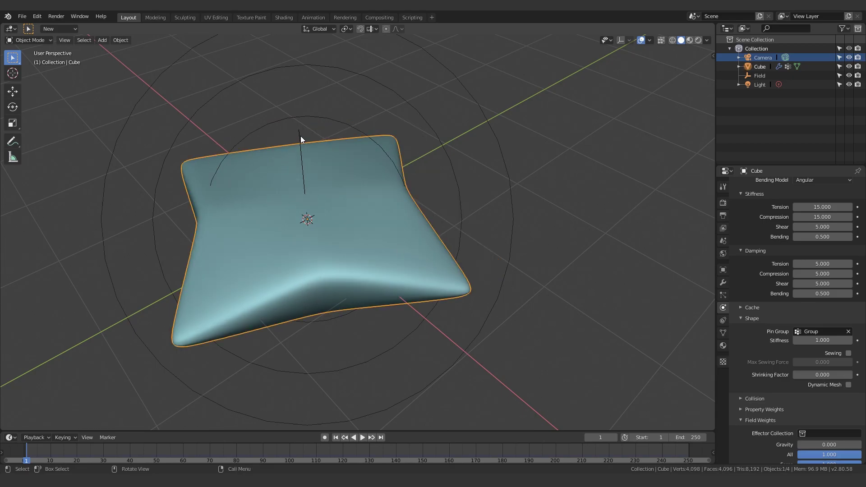
Shift the force field slightly right of the cushion and briefly play the simulation.
click(301, 136)
middle_drag(345, 264, 324, 242)
key(g)
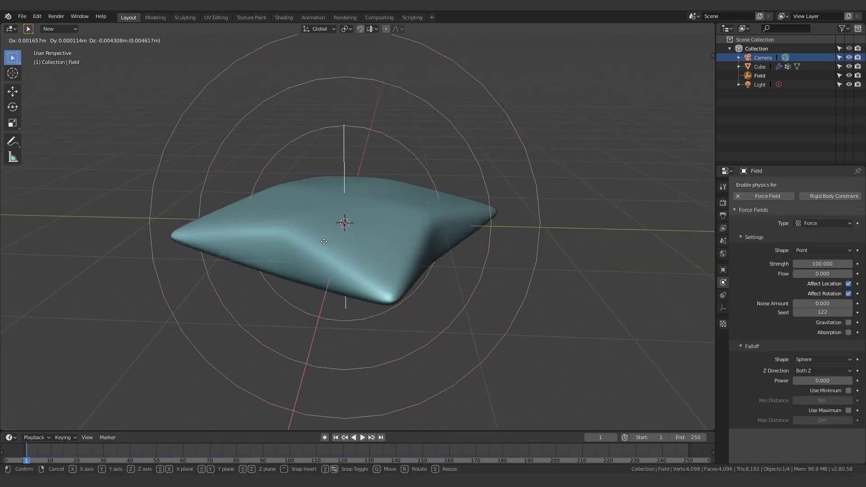
click(402, 253)
middle_drag(402, 253, 472, 304)
key(space)
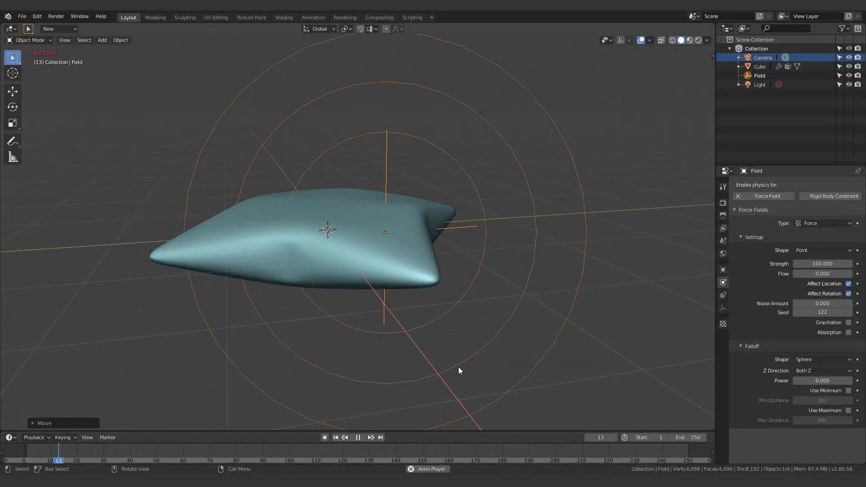
key(space)
Raise the force field Strength to 500 and replay the simulation from the start.
click(824, 264)
text(500)
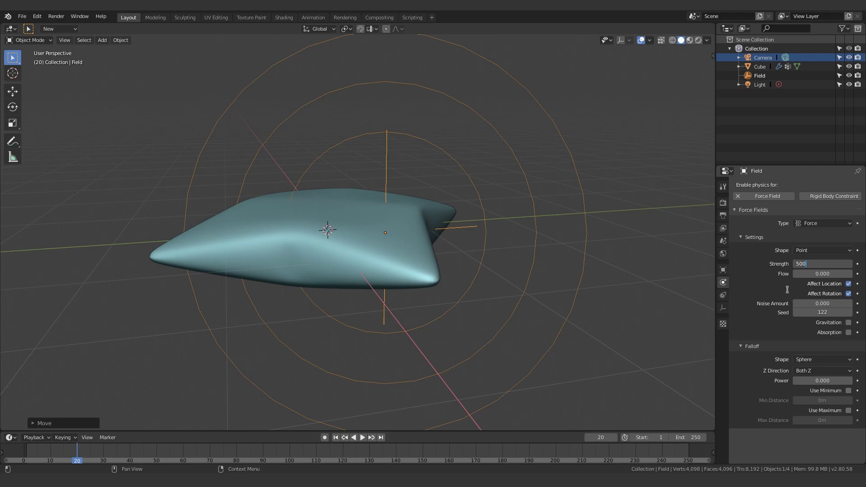
key(Return)
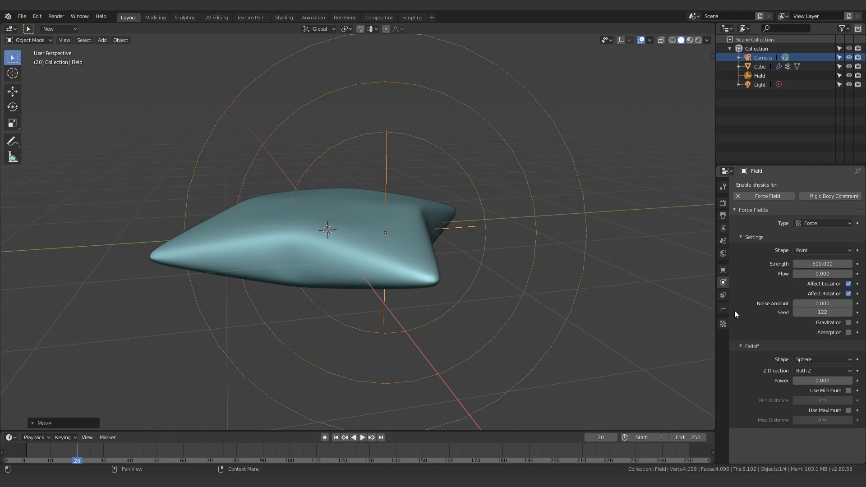
click(537, 321)
middle_drag(537, 322, 392, 394)
click(335, 438)
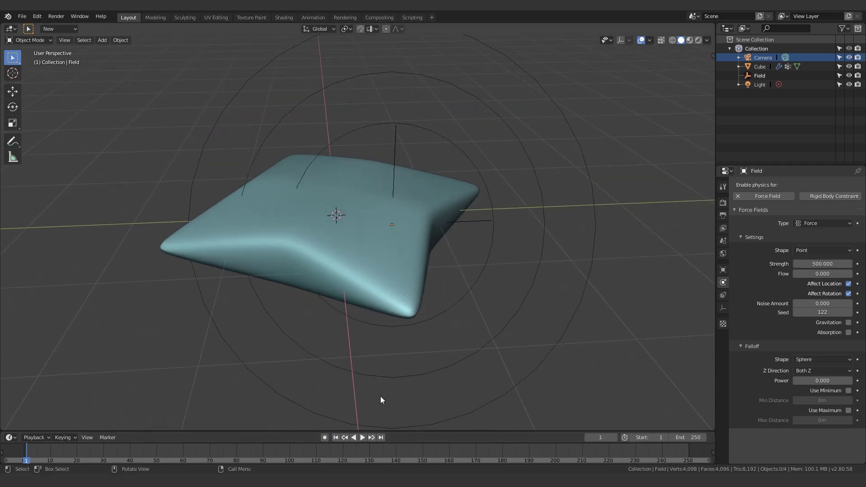
key(space)
key(space)
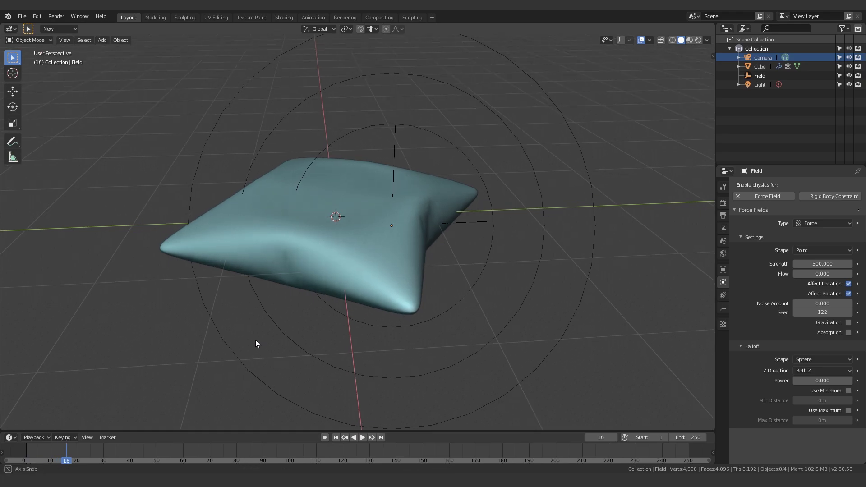
middle_drag(255, 344, 401, 196)
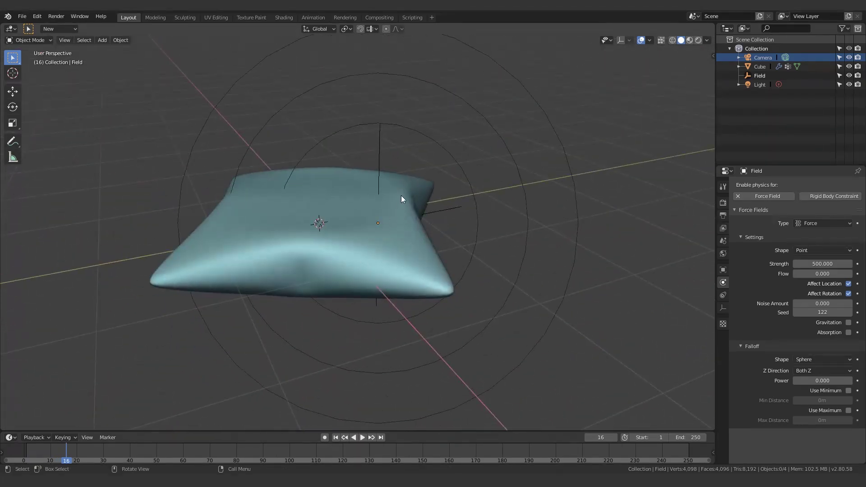
Move the force field off-centre again and replay the cloth simulation.
click(461, 164)
key(g)
click(388, 273)
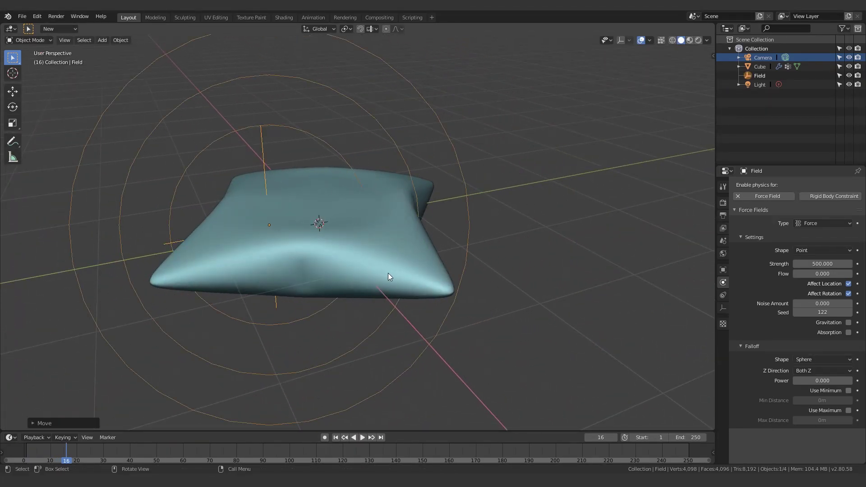
middle_drag(388, 272, 422, 266)
key(space)
key(space)
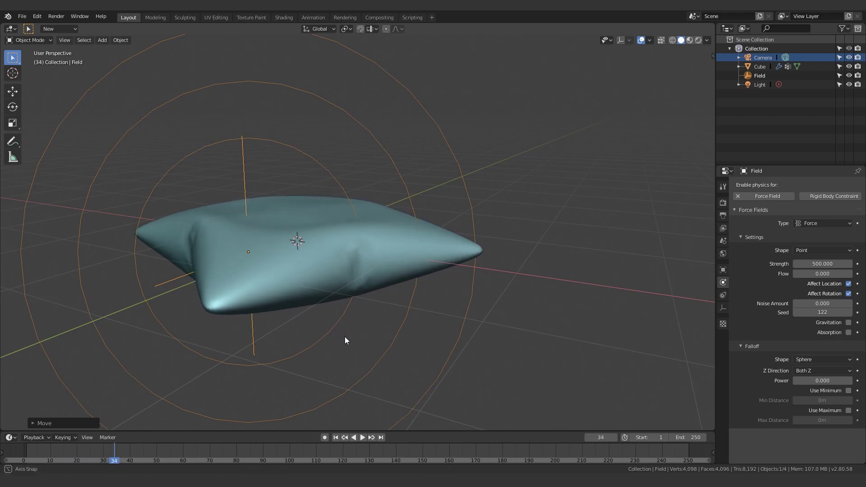
Duplicate the force field as Field.001 below-right of the cushion and play with both fields.
middle_drag(345, 336, 316, 280)
key(shift+d)
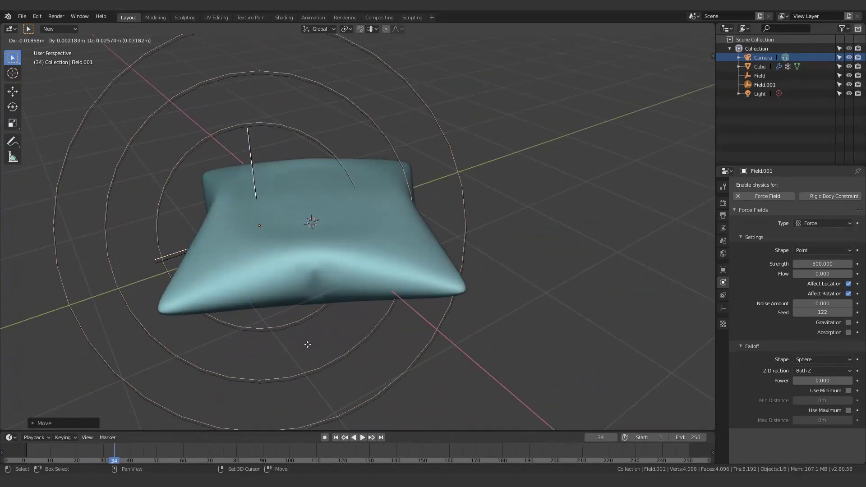
click(428, 383)
key(space)
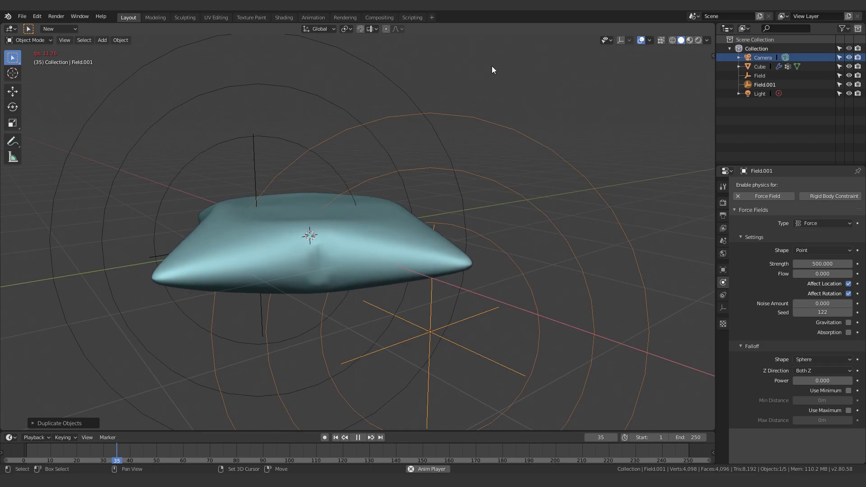
middle_drag(477, 169, 429, 280)
key(alt+a)
Move Field.001 above-right of the pillow and replay the simulation from the start.
scroll(431, 289, down, 3)
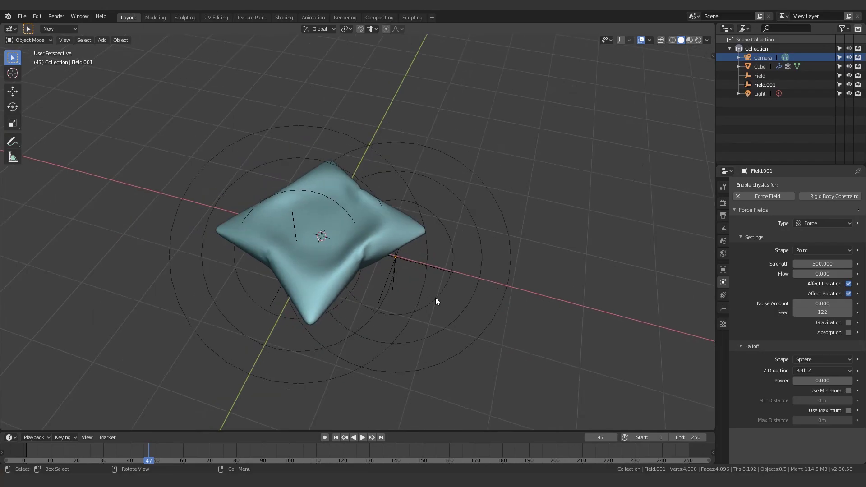
middle_drag(337, 310, 511, 248)
click(511, 249)
middle_drag(524, 288, 464, 281)
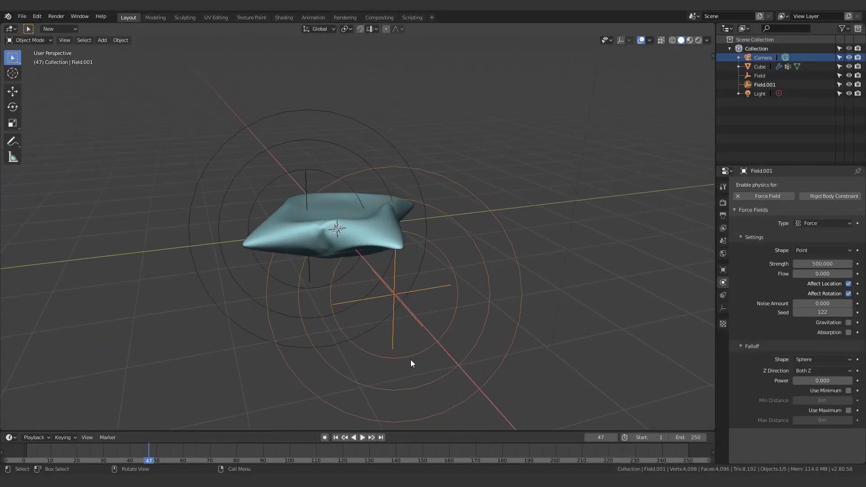
key(g)
click(457, 223)
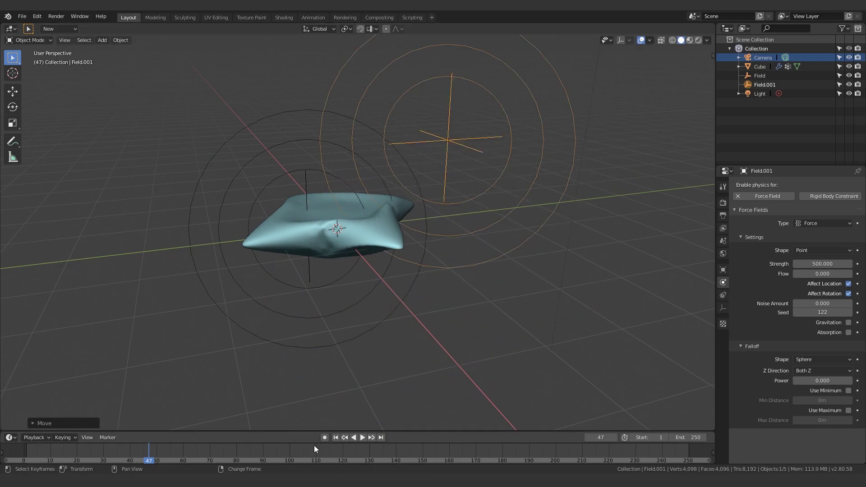
click(336, 437)
key(space)
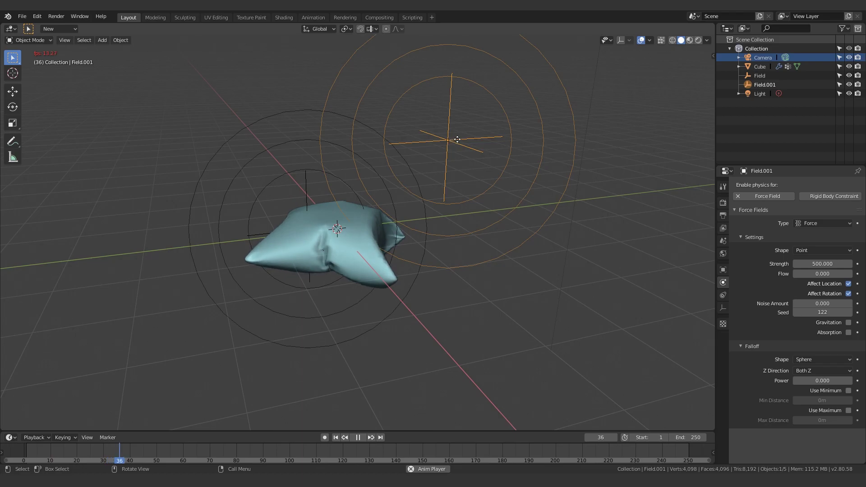
During playback, drag Field.001 to the lower right of the pillow, then stop at frame 132.
key(g)
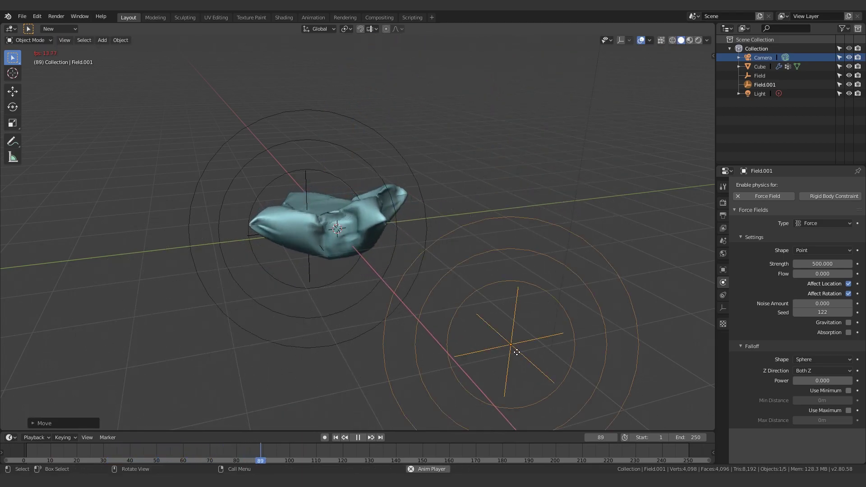
click(528, 220)
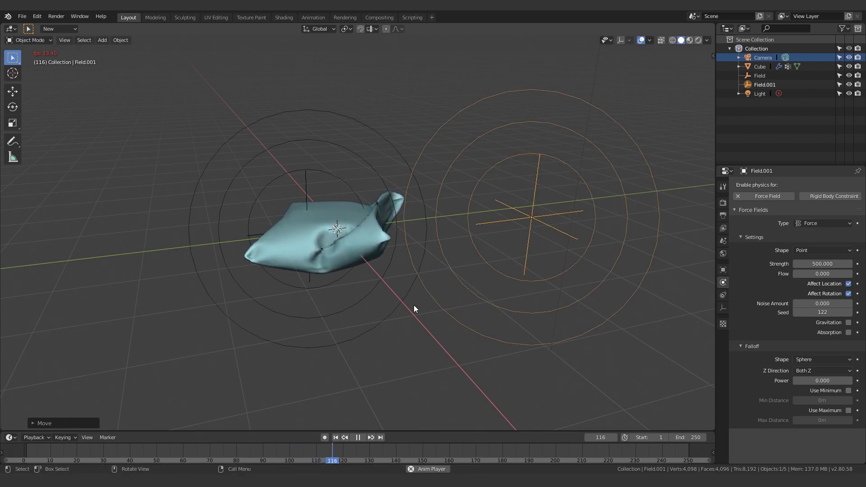
middle_drag(413, 305, 458, 327)
key(space)
Select the cloth cube and scroll its settings toward Cloth Collision.
middle_drag(531, 295, 488, 259)
middle_drag(364, 207, 316, 214)
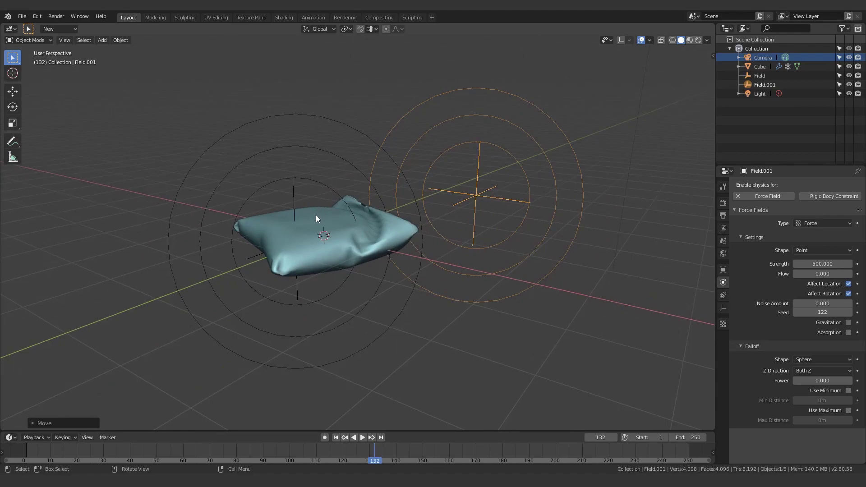
click(383, 226)
scroll(767, 379, down, 15)
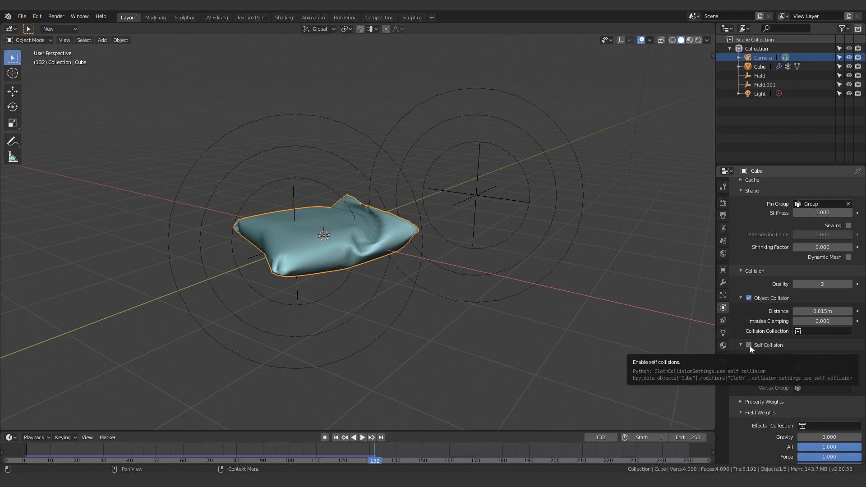
Rewind to frame 1, turn on cloth Self Collision, and play the simulation.
middle_drag(541, 297, 361, 235)
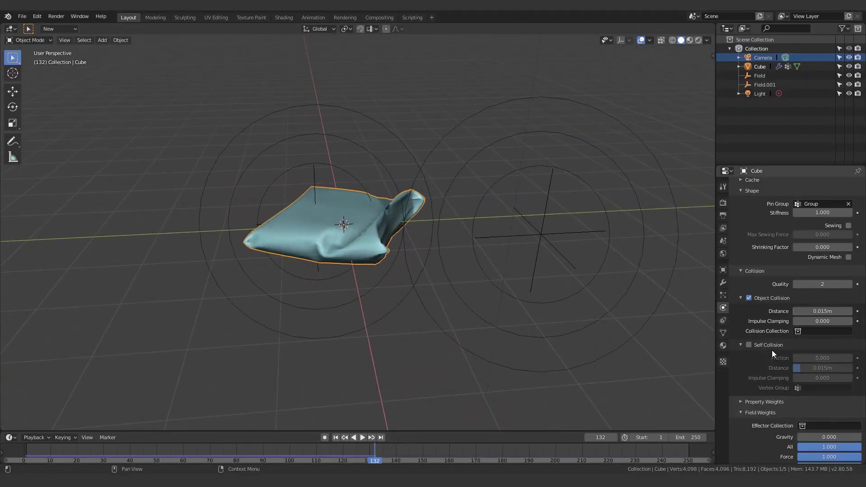
click(335, 437)
middle_drag(365, 351, 389, 272)
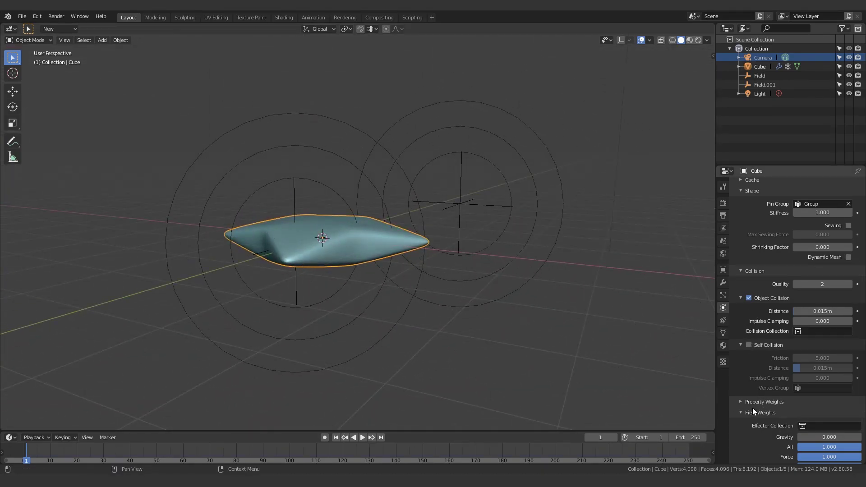
click(748, 344)
middle_drag(483, 322, 383, 424)
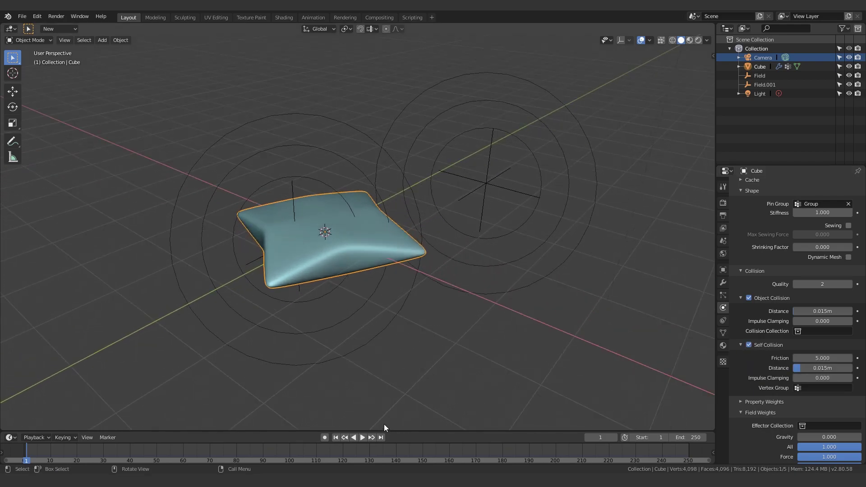
key(space)
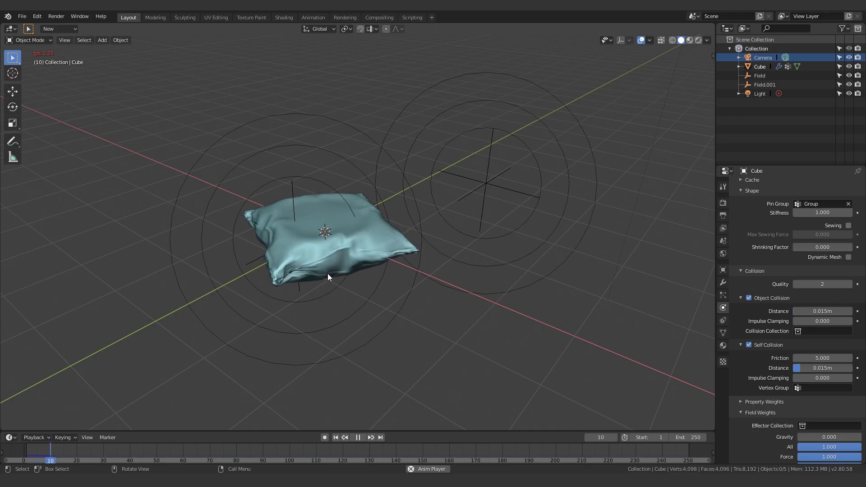
key(space)
Rewind to the first frame and turn Self Collision back off.
mouse_move(307, 284)
middle_down()
mouse_move(372, 275)
mouse_move(367, 245)
mouse_move(288, 242)
mouse_move(301, 245)
mouse_move(293, 275)
middle_up()
scroll(372, 274, up, 5)
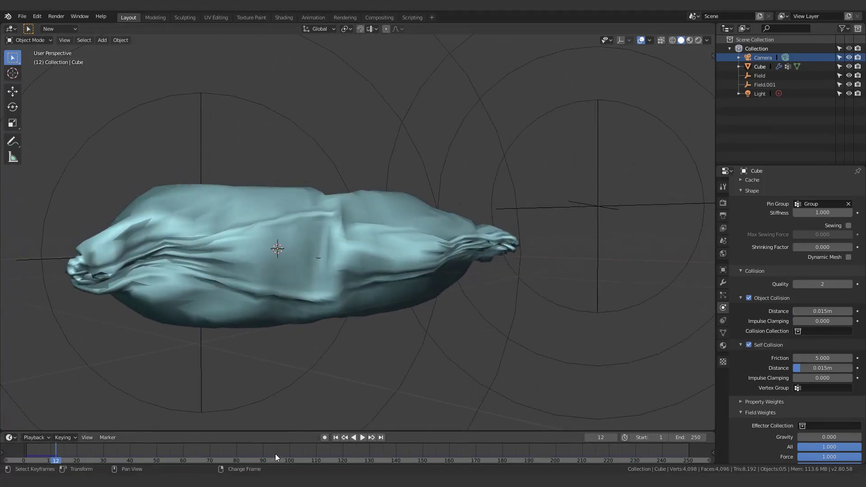
click(335, 436)
click(749, 344)
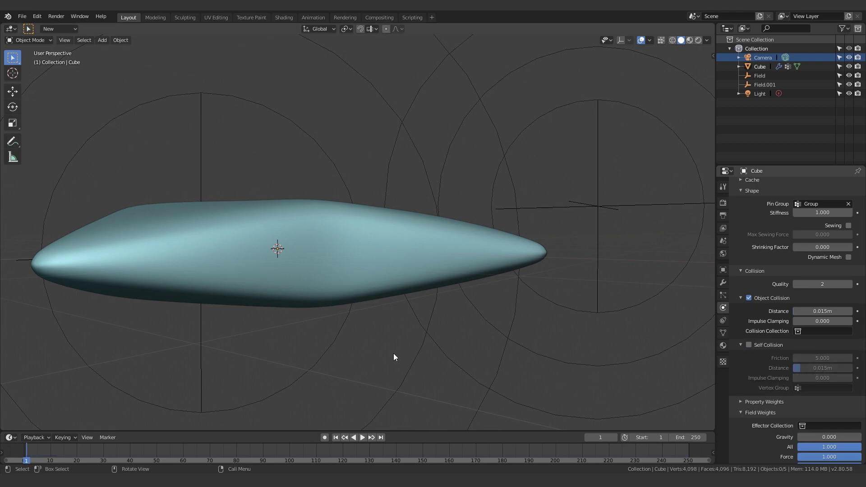
mouse_move(393, 353)
middle_down()
mouse_move(381, 392)
mouse_move(264, 377)
mouse_move(311, 367)
mouse_move(566, 257)
mouse_move(453, 245)
mouse_move(381, 290)
mouse_move(415, 243)
middle_up()
scroll(381, 392, down, 4)
Check the cushion in wireframe, then switch back to solid shading.
click(348, 279)
key(z)
click(372, 248)
scroll(371, 248, up, 5)
key(z)
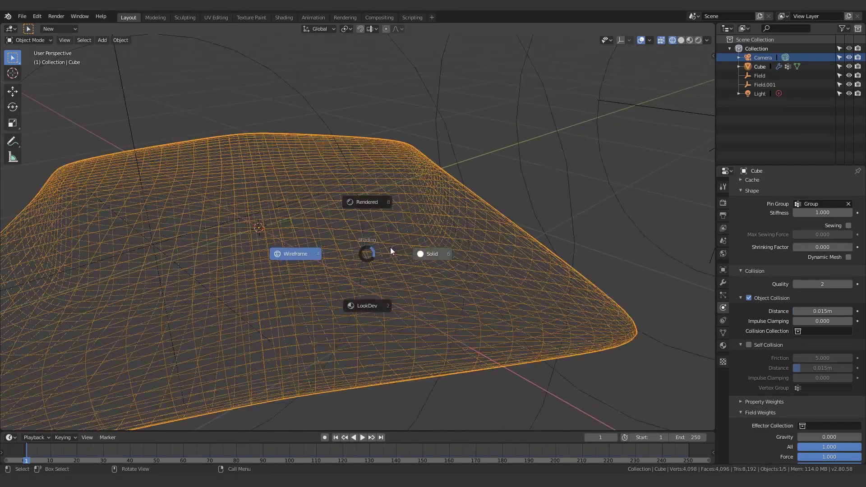
click(391, 247)
middle_drag(361, 264, 396, 261)
Add a Subdivision Surface modifier after Cloth, then remove it again.
click(723, 283)
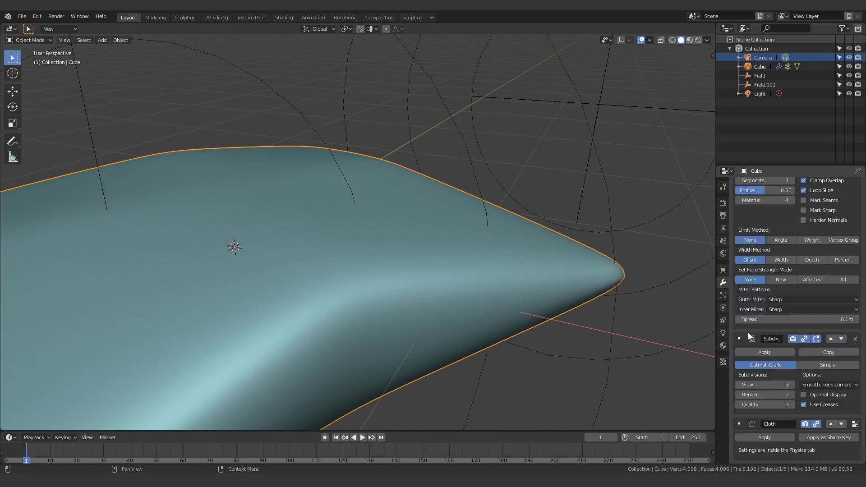
scroll(395, 307, down, 3)
middle_drag(394, 308, 551, 255)
scroll(768, 186, up, 3)
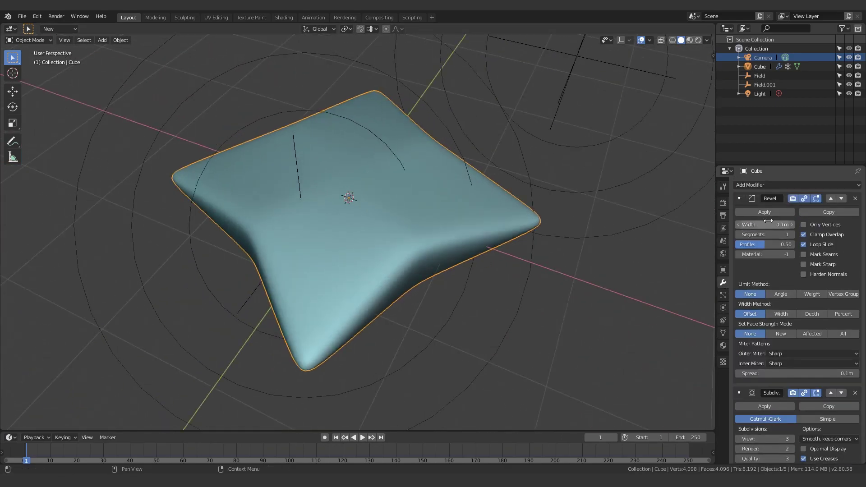
click(768, 186)
click(697, 334)
scroll(783, 360, down, 5)
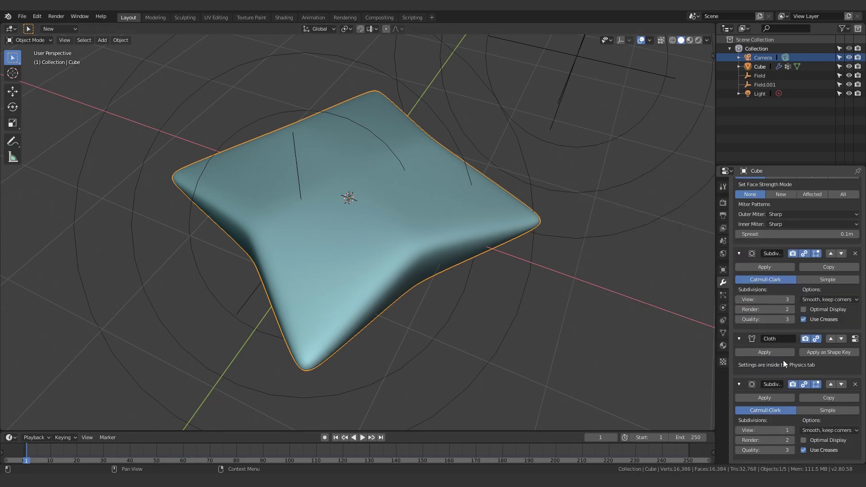
middle_drag(469, 324, 461, 260)
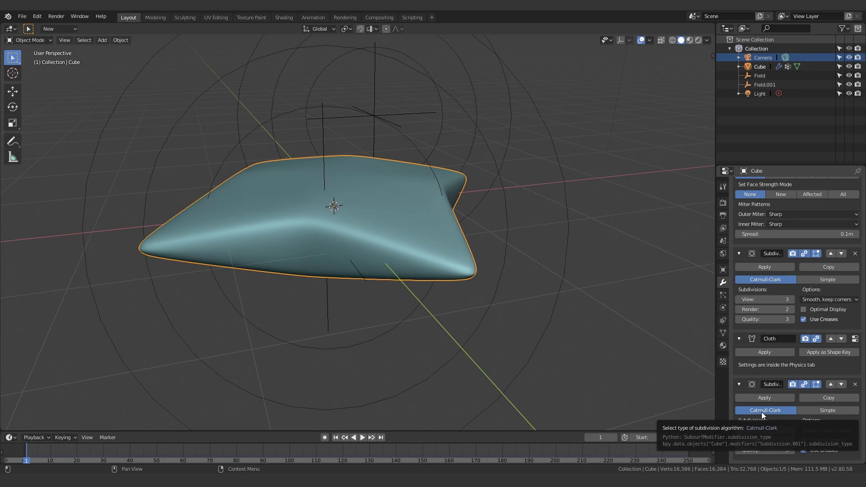
click(855, 385)
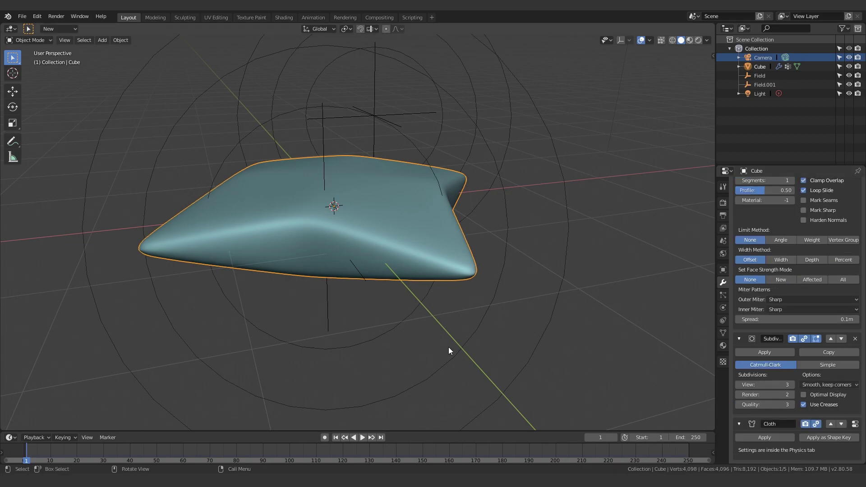
middle_drag(448, 348, 341, 310)
Snap the Field to the 3D cursor at the cushion's centre with Selection to Cursor.
click(341, 310)
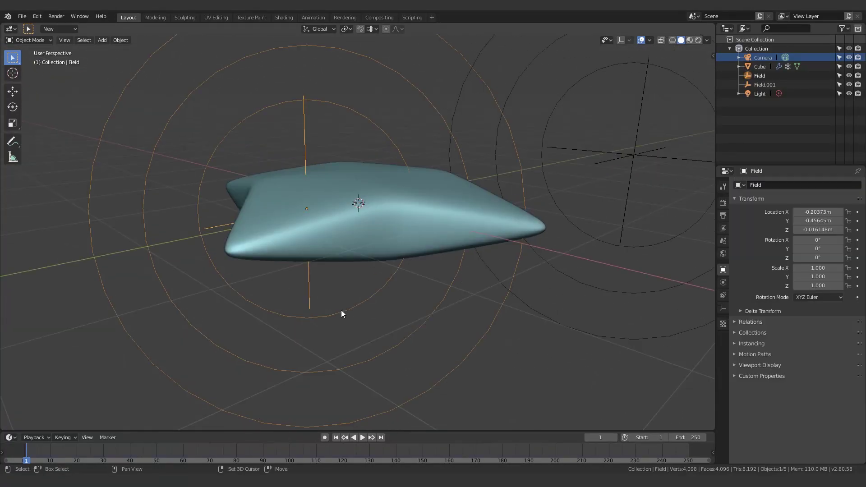
key(shift+s)
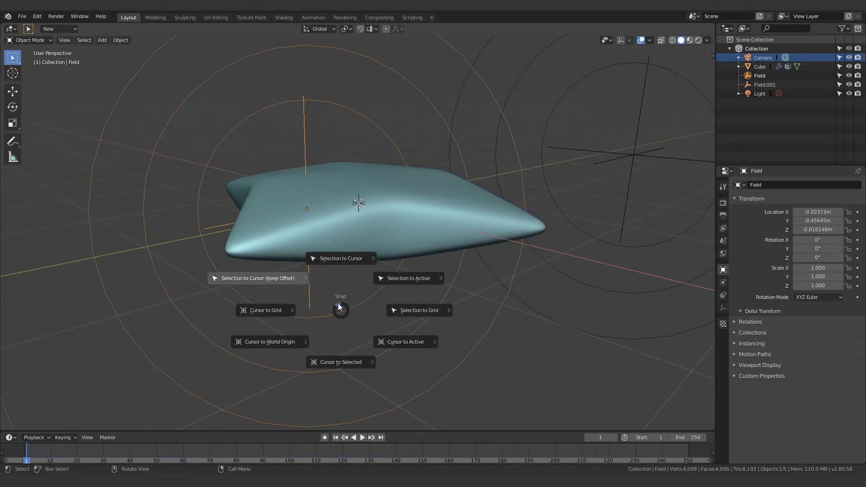
click(334, 258)
scroll(473, 265, down, 4)
Delete the second force field, Field.001.
click(551, 268)
click(541, 220)
key(x)
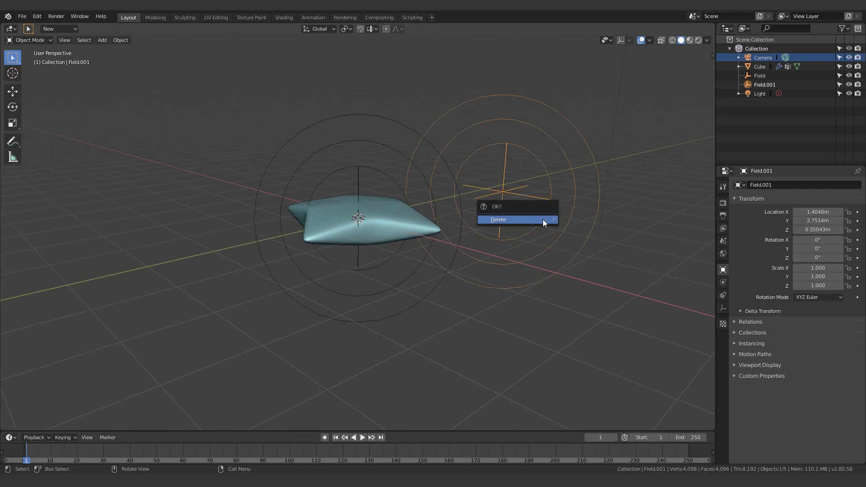
click(543, 218)
middle_drag(542, 219, 519, 262)
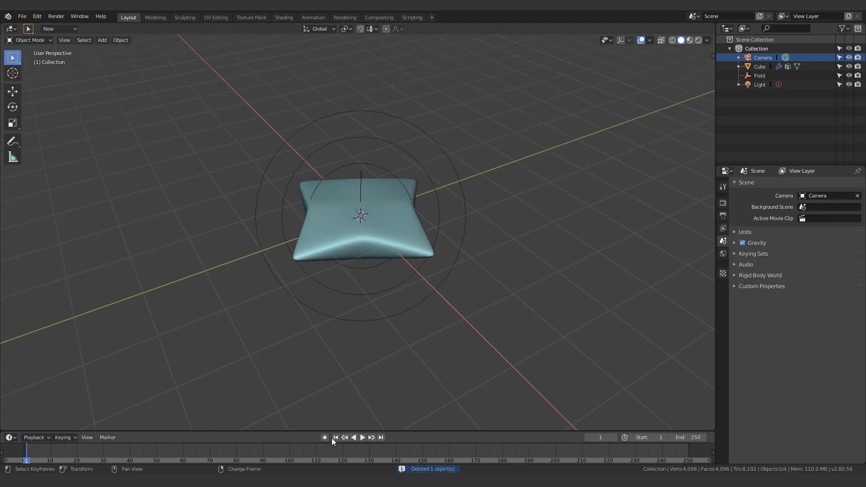
Play the cloth simulation, then rewind it to the first frame.
key(space)
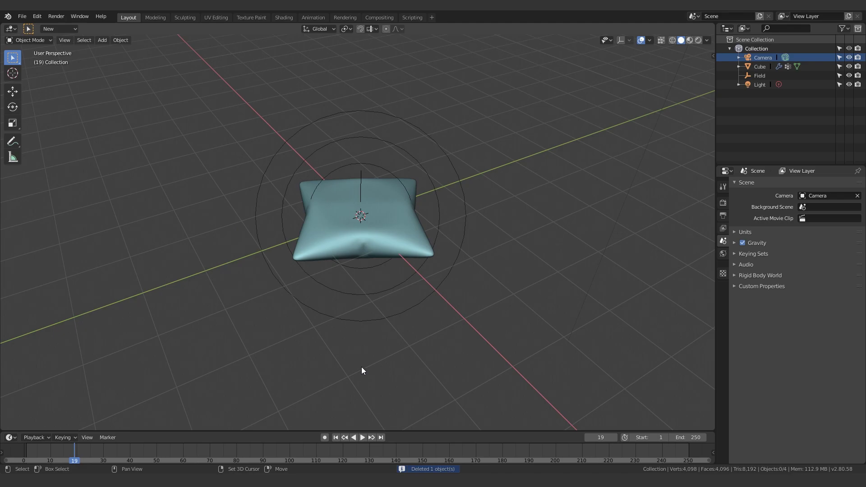
middle_drag(361, 371, 339, 320)
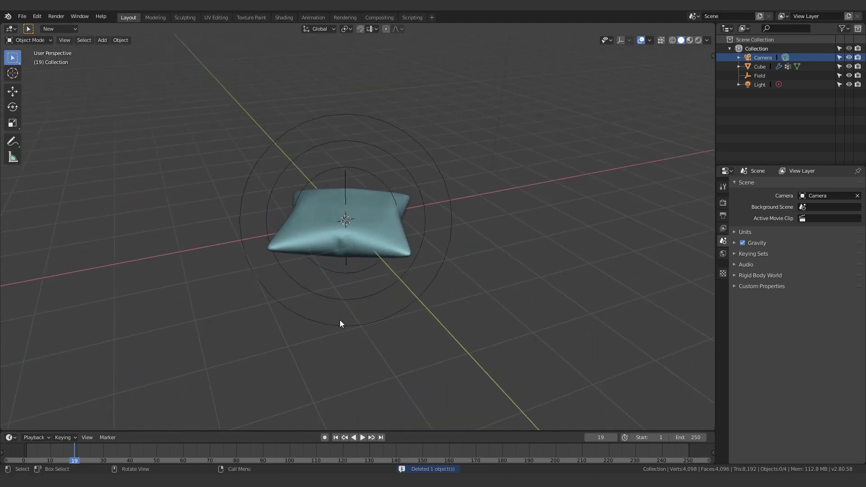
click(335, 437)
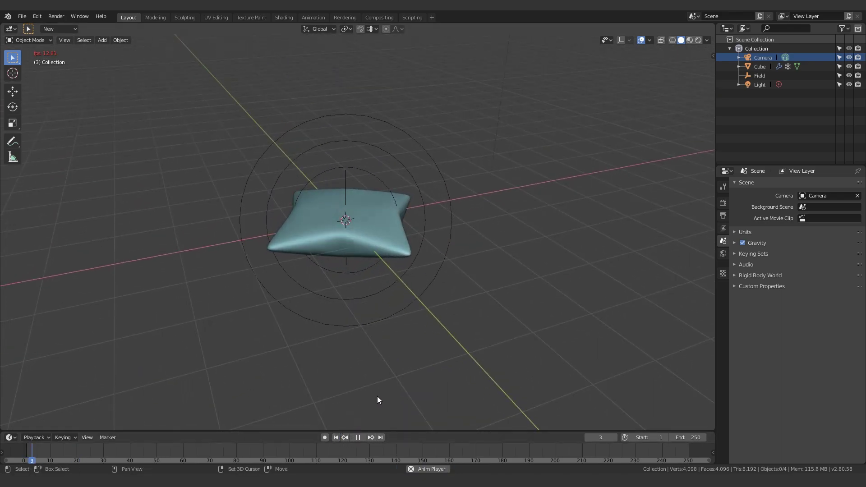
Show the remaining Field's force settings: Force type, Point shape, Strength 500.
click(451, 232)
click(723, 282)
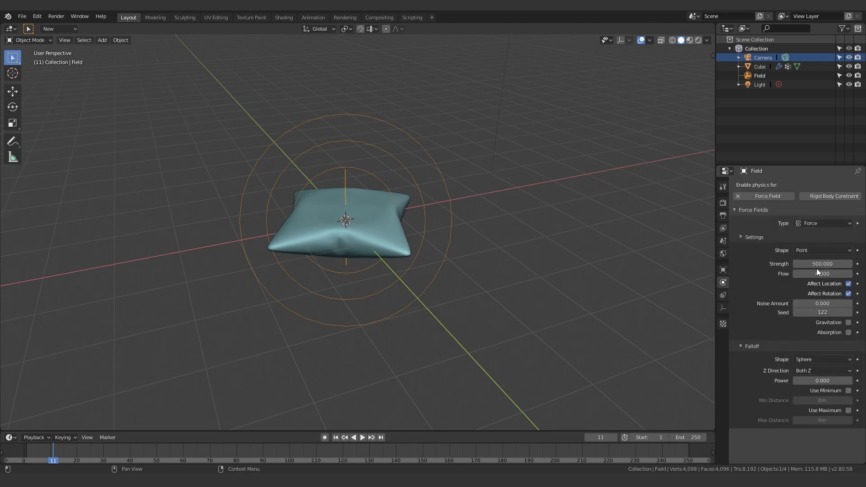
middle_drag(623, 261, 516, 247)
click(516, 247)
scroll(393, 249, up, 5)
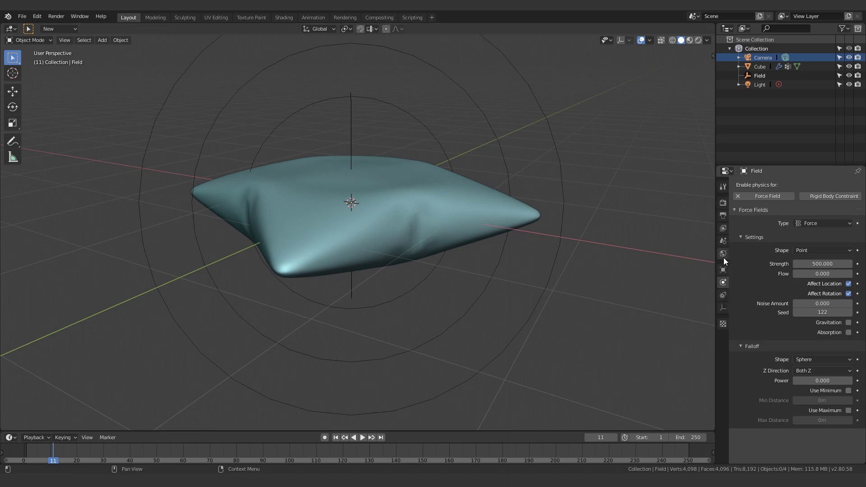
Apply the cushion's Bevel and Subdivision modifiers into its mesh.
click(443, 219)
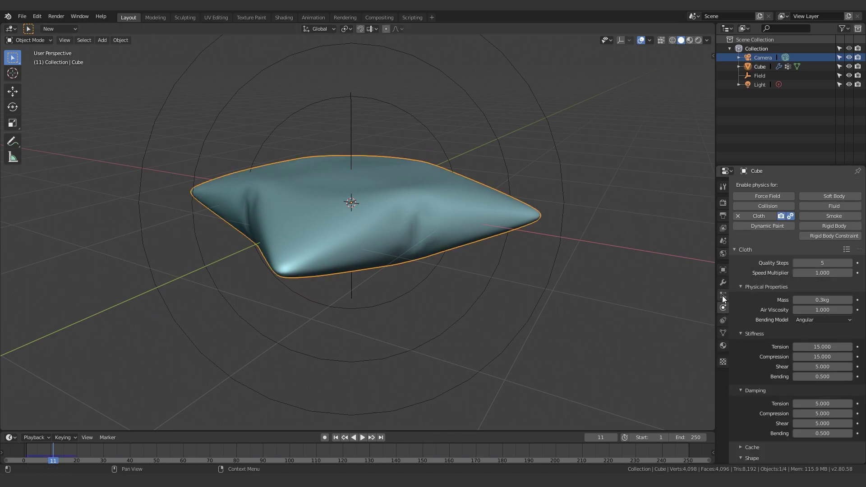
click(722, 283)
scroll(616, 291, up, 6)
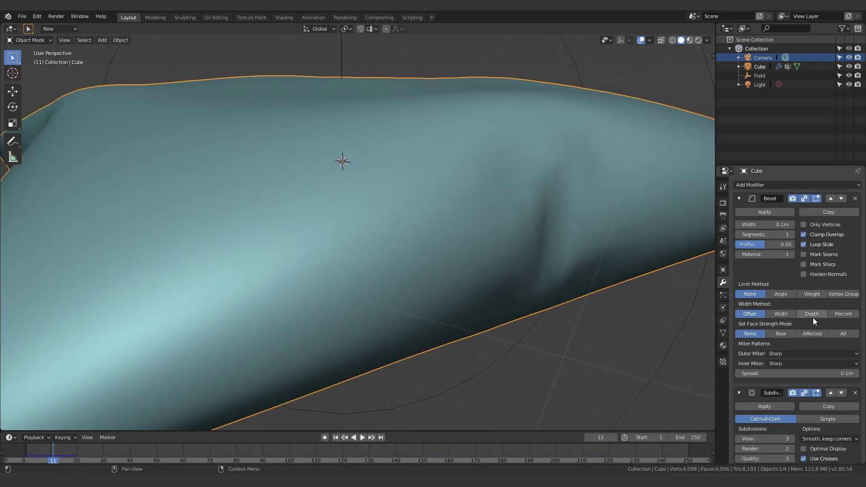
scroll(296, 267, down, 8)
click(789, 208)
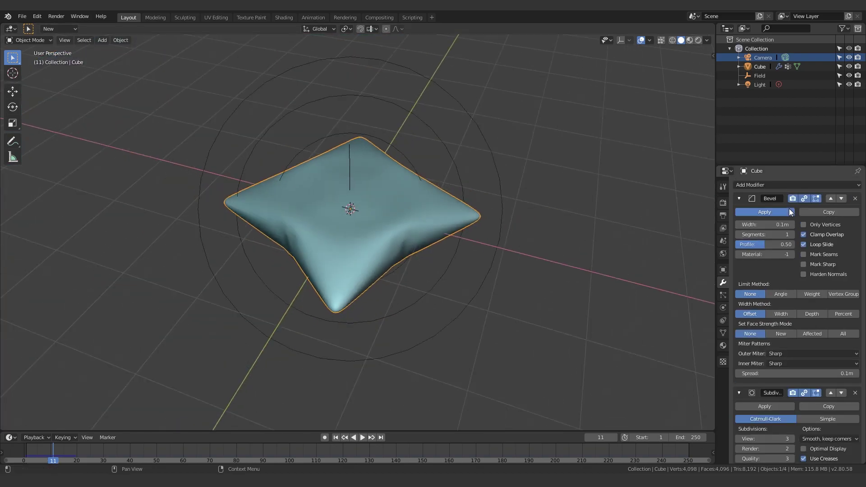
click(787, 210)
Lift the cushion and rotate it to a new position.
key(g)
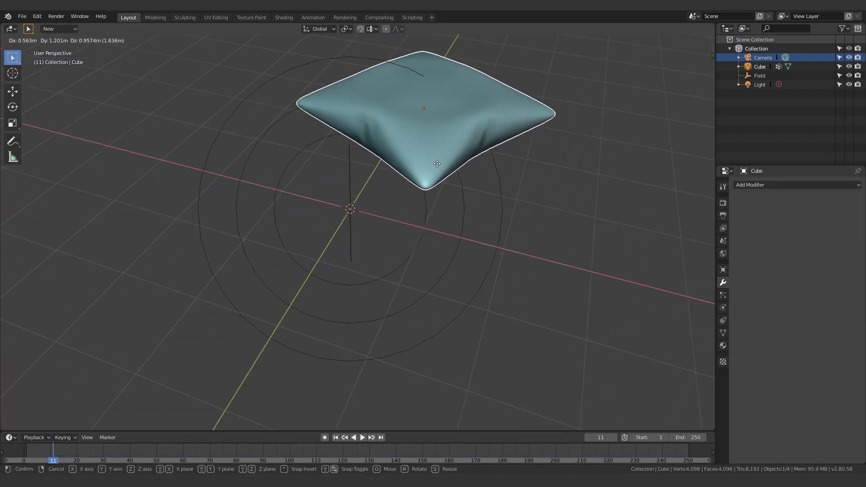
click(608, 199)
key(r)
click(479, 91)
middle_drag(479, 91, 518, 140)
key(g)
click(586, 196)
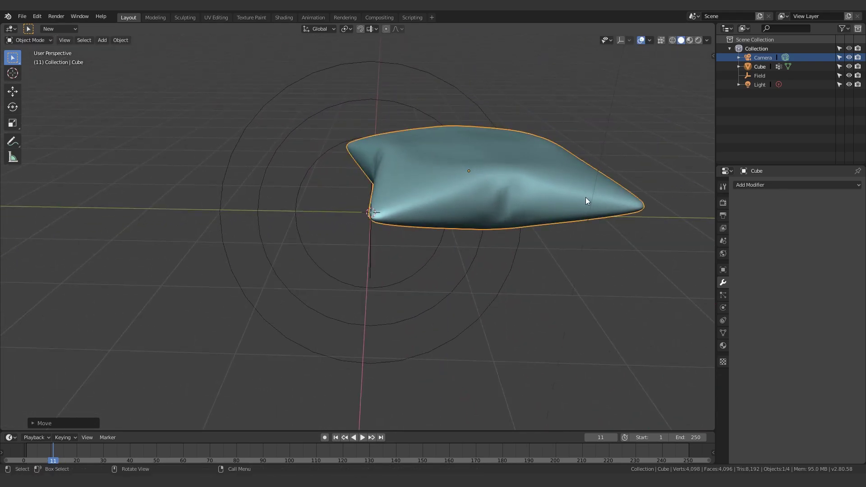
Rotate the cushion into a diagonal tilt and deselect it.
key(g)
key(y)
key(Escape)
key(g)
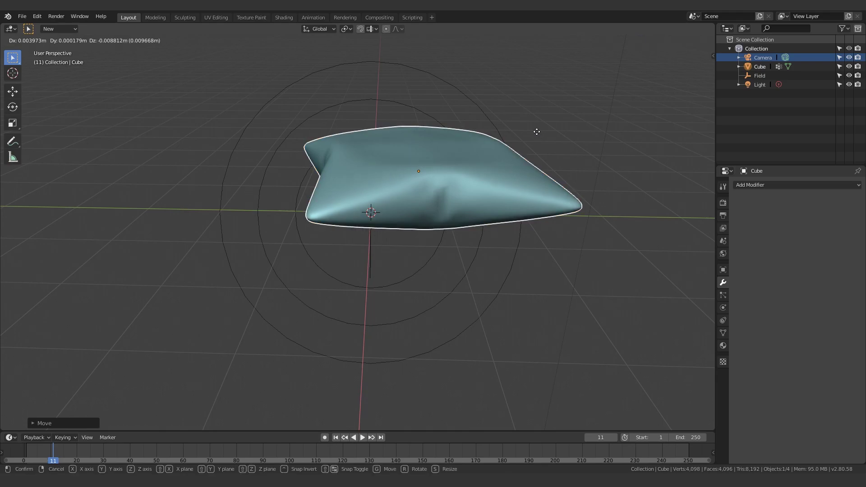
key(Escape)
key(r)
click(546, 226)
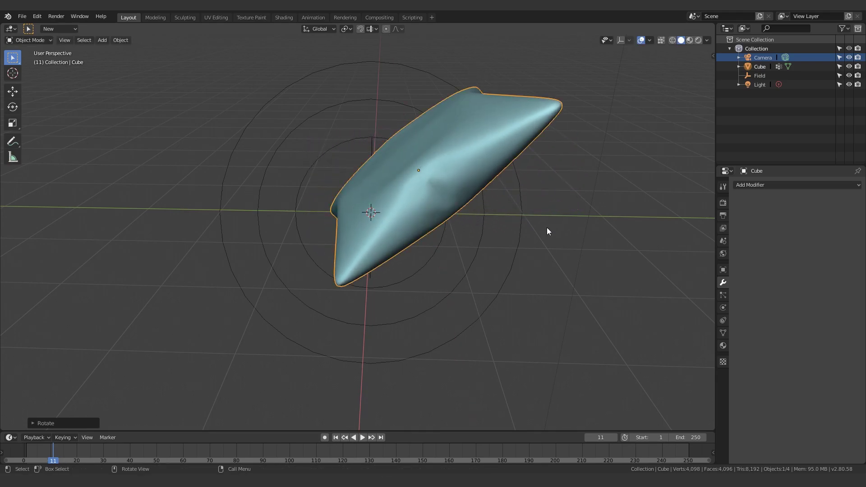
click(545, 226)
key(shift+a)
Add a new cube and move it to the right of the cushion.
mouse_move(529, 76)
click(586, 86)
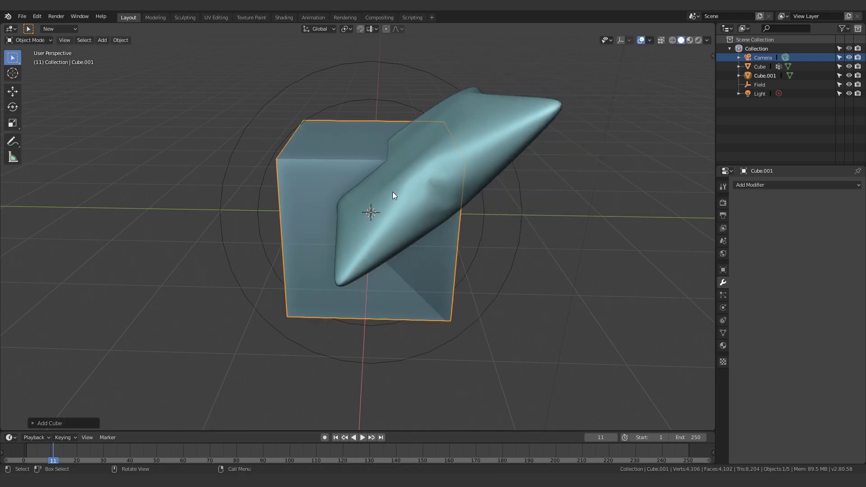
middle_drag(392, 191, 310, 181)
key(g)
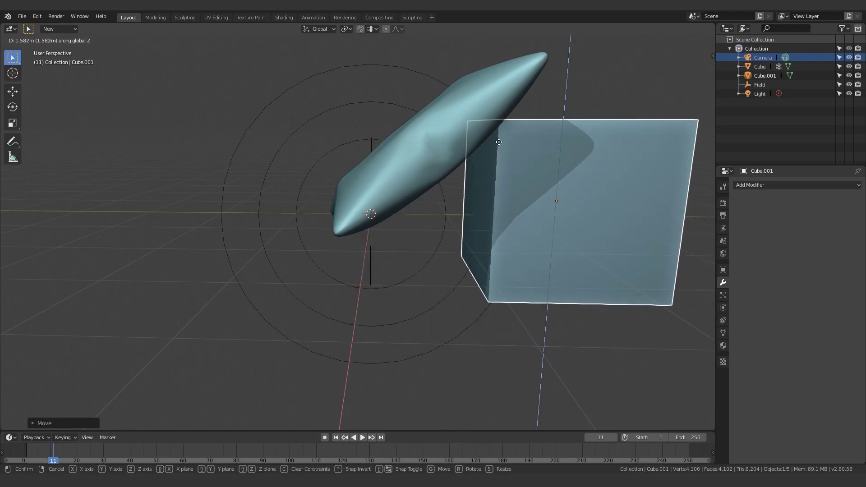
click(498, 139)
middle_drag(498, 140, 473, 283)
click(475, 261)
Add a plane and scale it by 10 to form a floor under the scene.
key(shift+a)
click(568, 240)
text(s10)
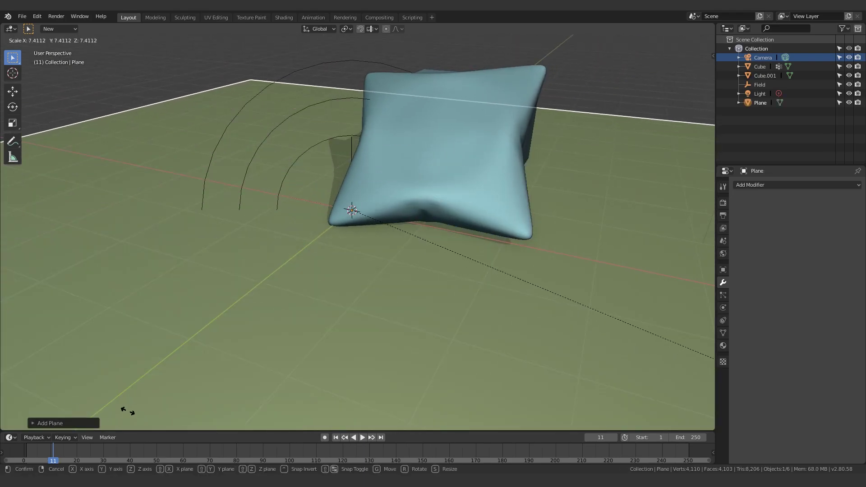
key(Return)
middle_drag(391, 326, 404, 200)
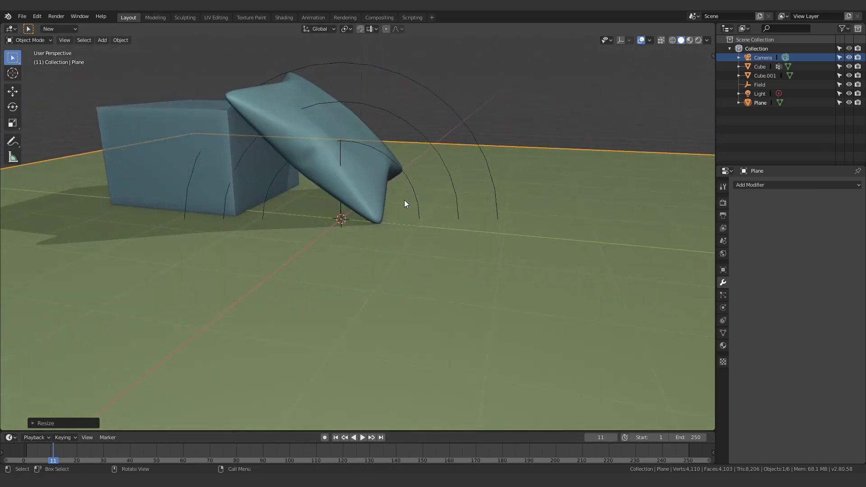
click(404, 199)
middle_drag(370, 122, 435, 193)
Switch the viewport to Rendered shading, select the cushion and zoom in to inspect the Cycles preview.
key(z)
click(423, 128)
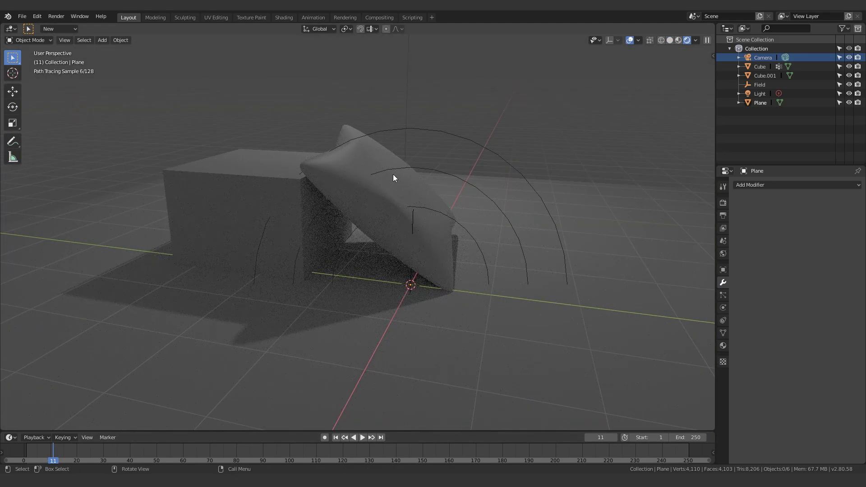
middle_drag(388, 258, 355, 225)
click(355, 227)
scroll(401, 251, up, 2)
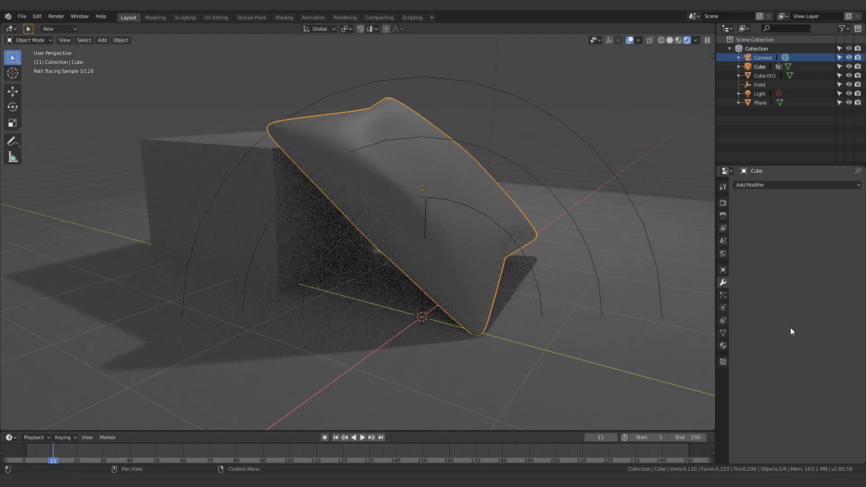
scroll(296, 289, up, 1)
mouse_move(296, 288)
middle_down()
mouse_move(320, 269)
mouse_move(272, 285)
middle_up()
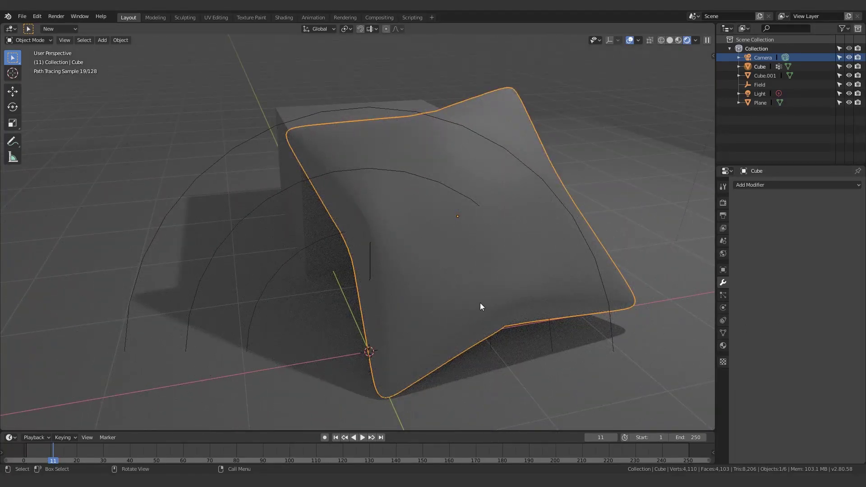